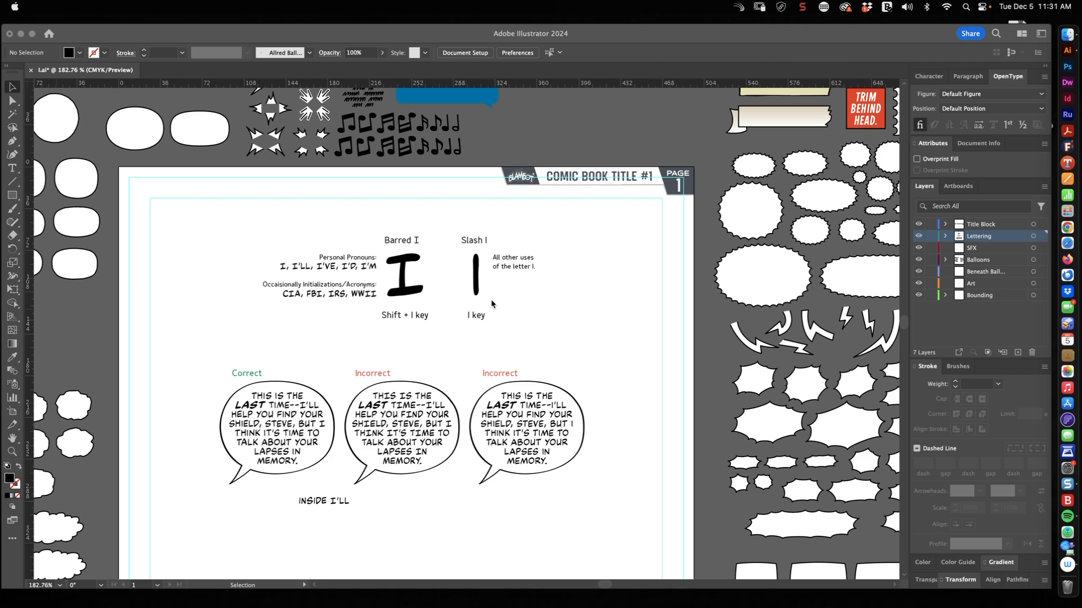
Examine the Barred I and Slash I guide, including its example words and key assignments, at close range.
left_click(442, 272)
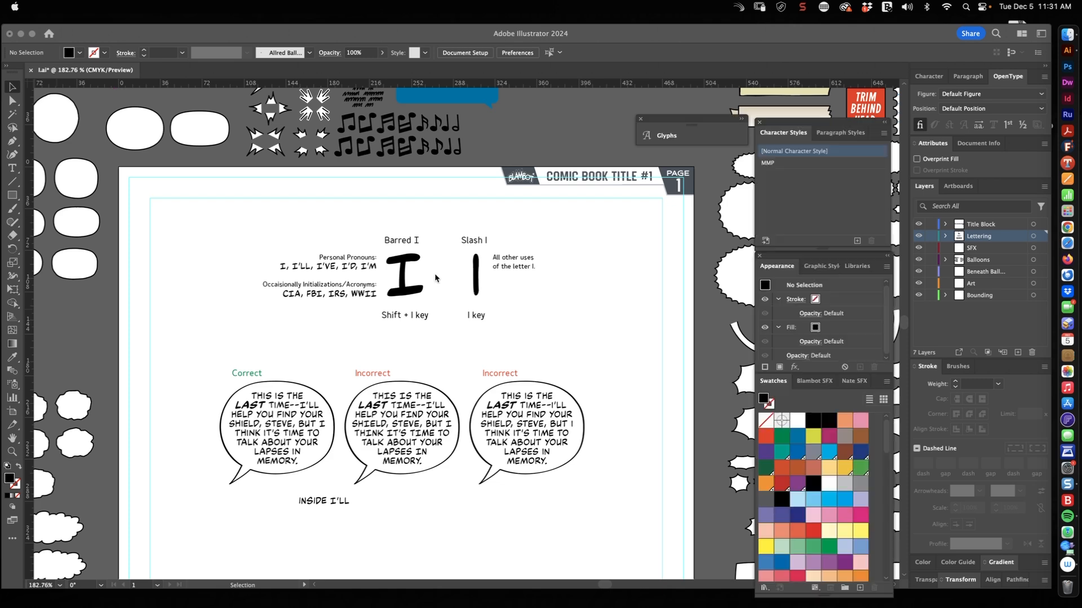
key("z")
left_click_drag(402, 266, 488, 305)
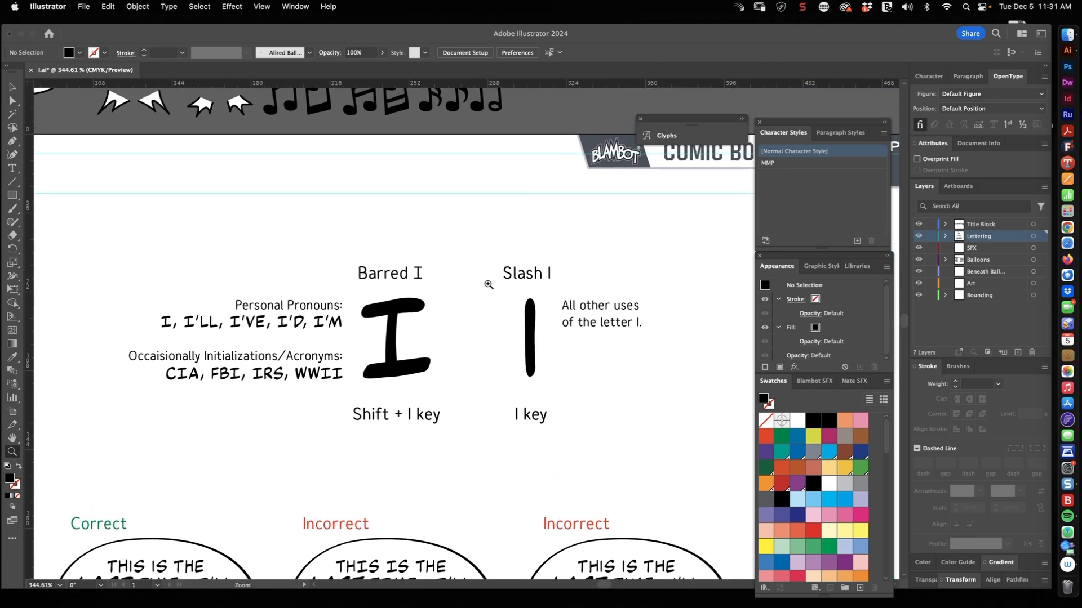
left_click_drag(455, 246, 490, 280)
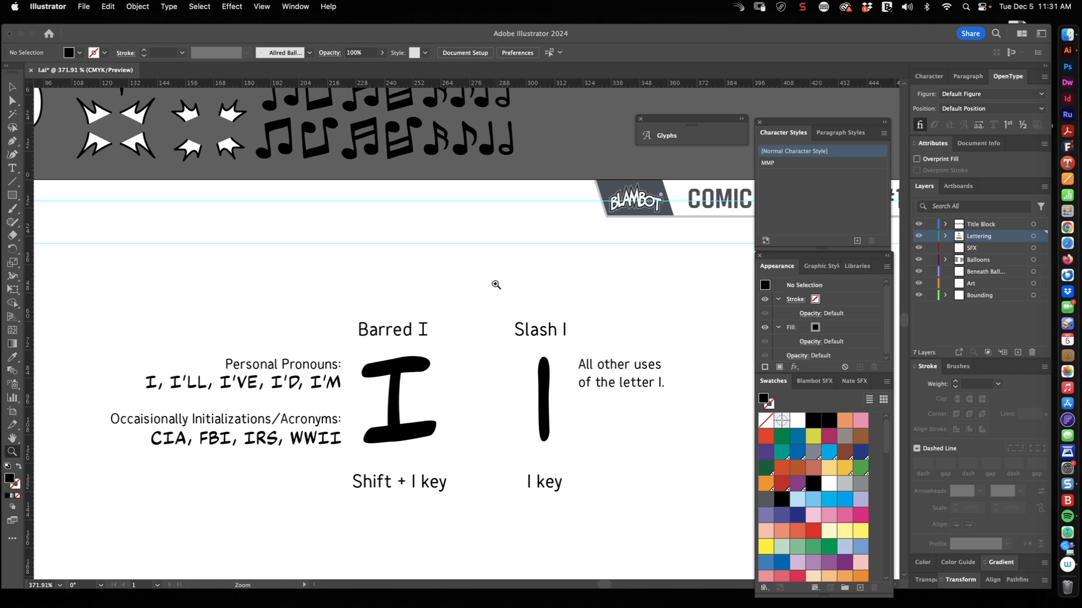
scroll(484, 293, "down", 3)
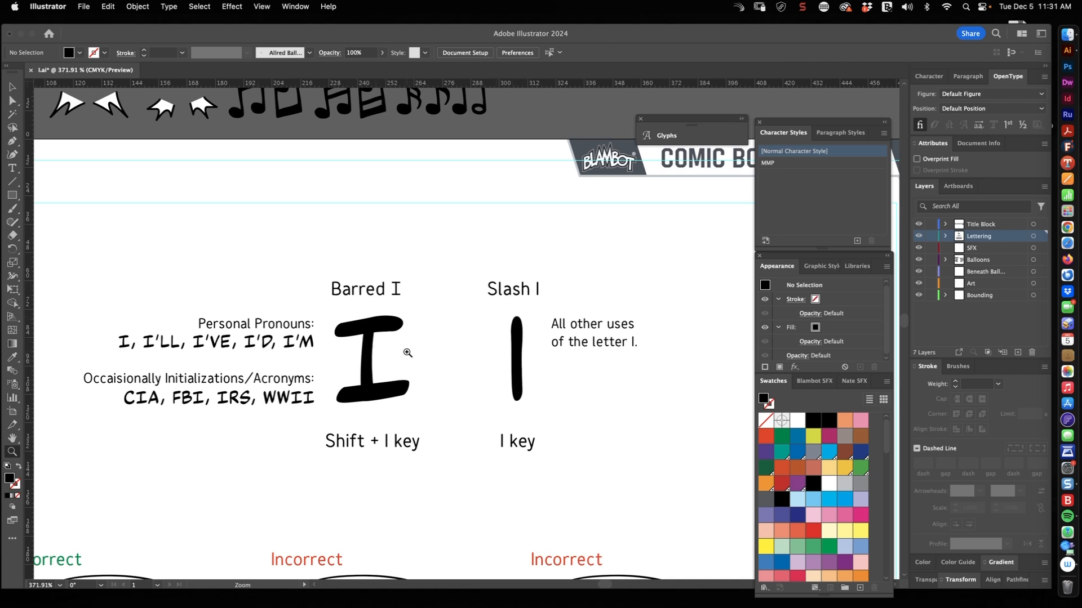
scroll(401, 356, "left", 3)
scroll(400, 355, "down", 1)
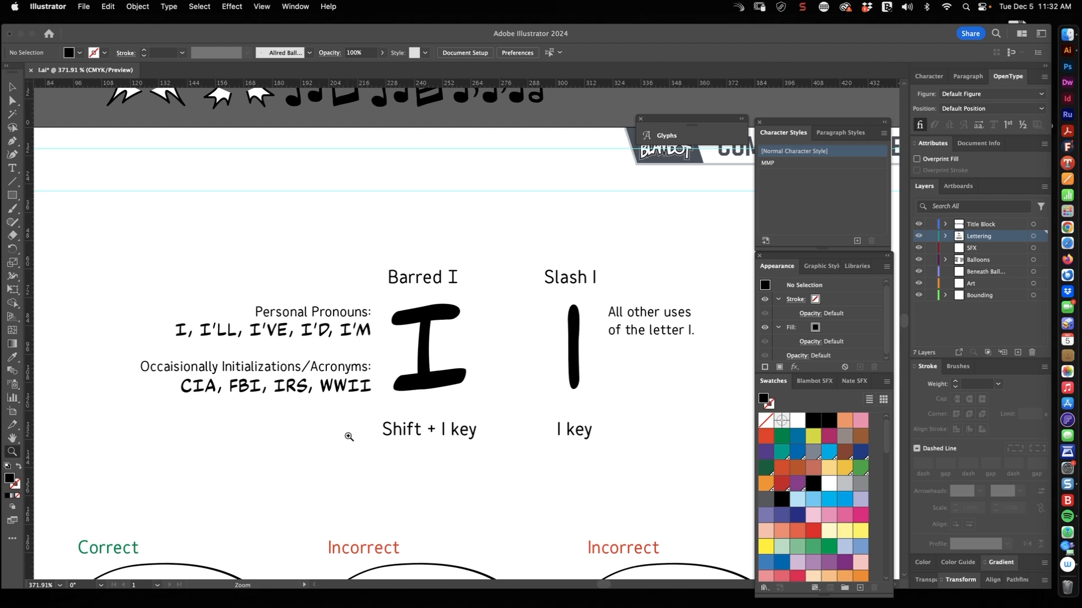
left_click_drag(449, 359, 415, 376)
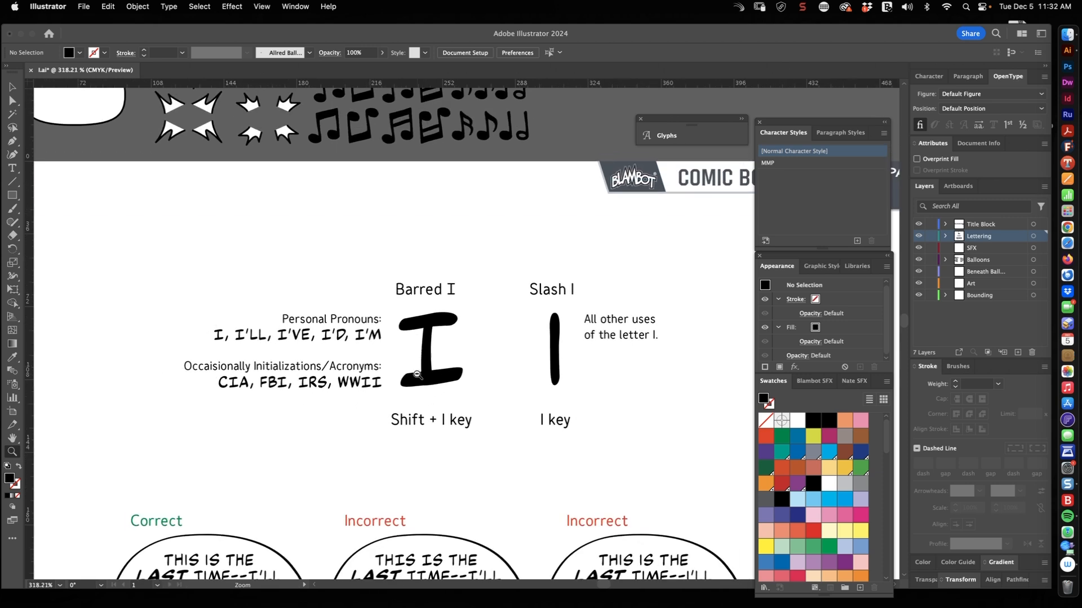
left_click_drag(352, 362, 442, 370)
key("space")
left_click_drag(525, 369, 363, 343)
left_click_drag(309, 365, 346, 356)
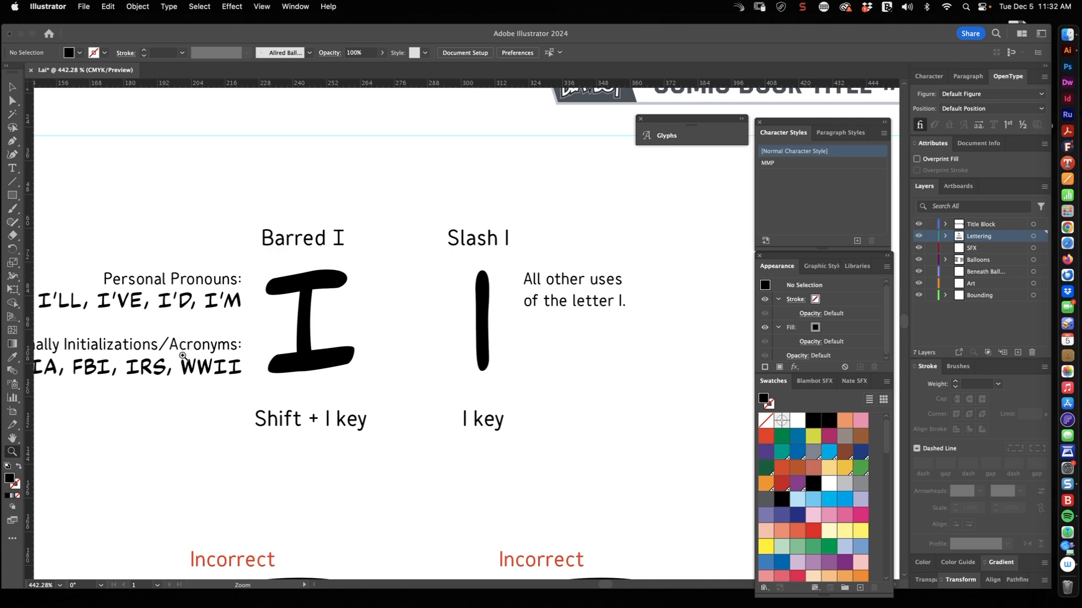
left_click_drag(447, 385, 404, 308)
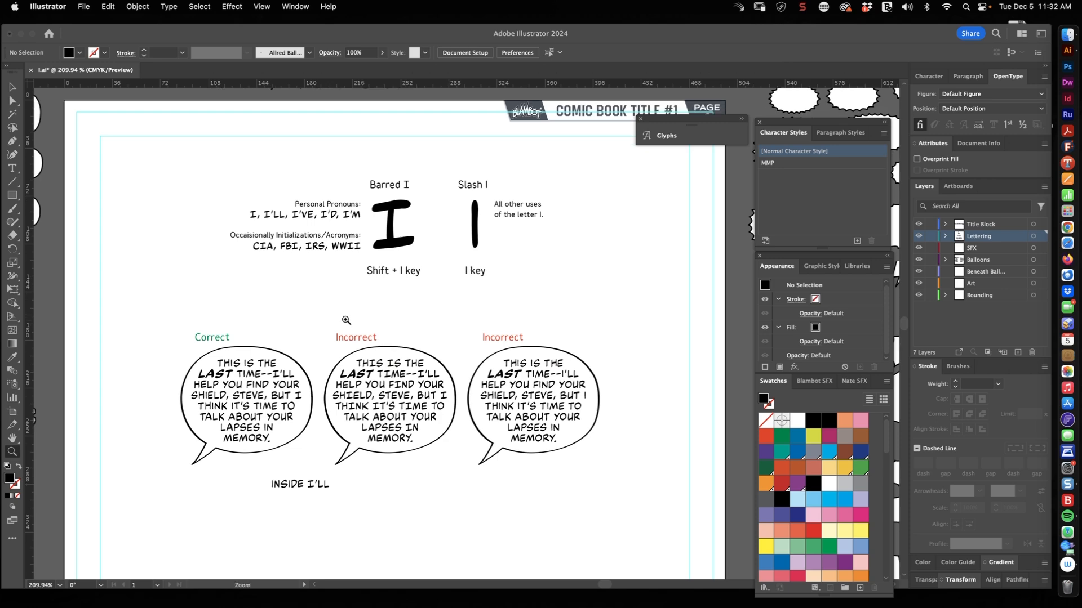
Inspect the letter I forms in the Correct balloon, especially in "I'LL" and "BUT I".
left_click_drag(179, 411, 378, 393)
key("v")
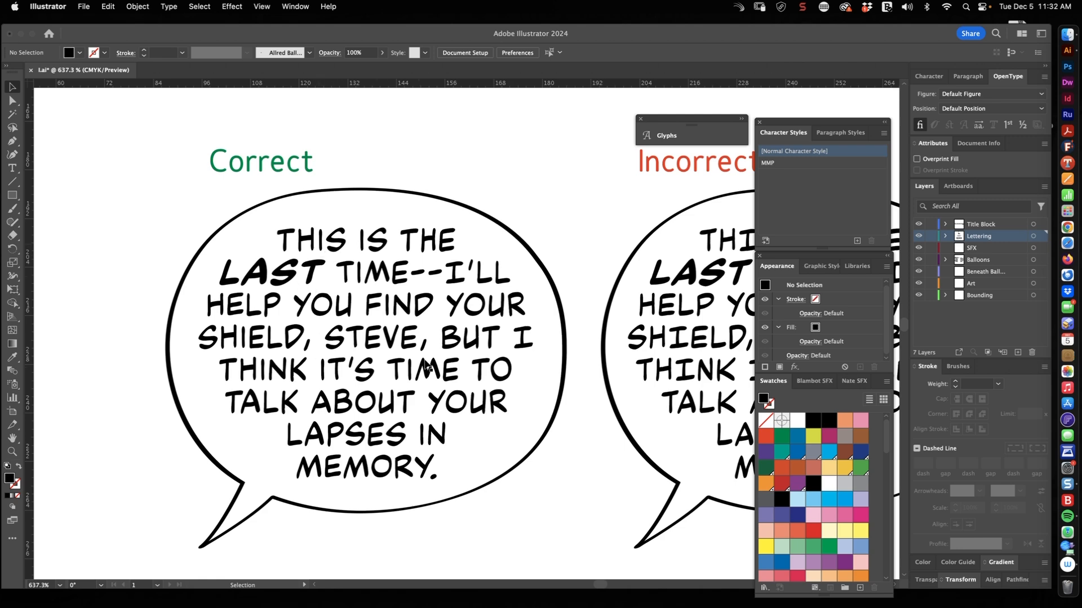
key("z")
left_click_drag(462, 270, 569, 260)
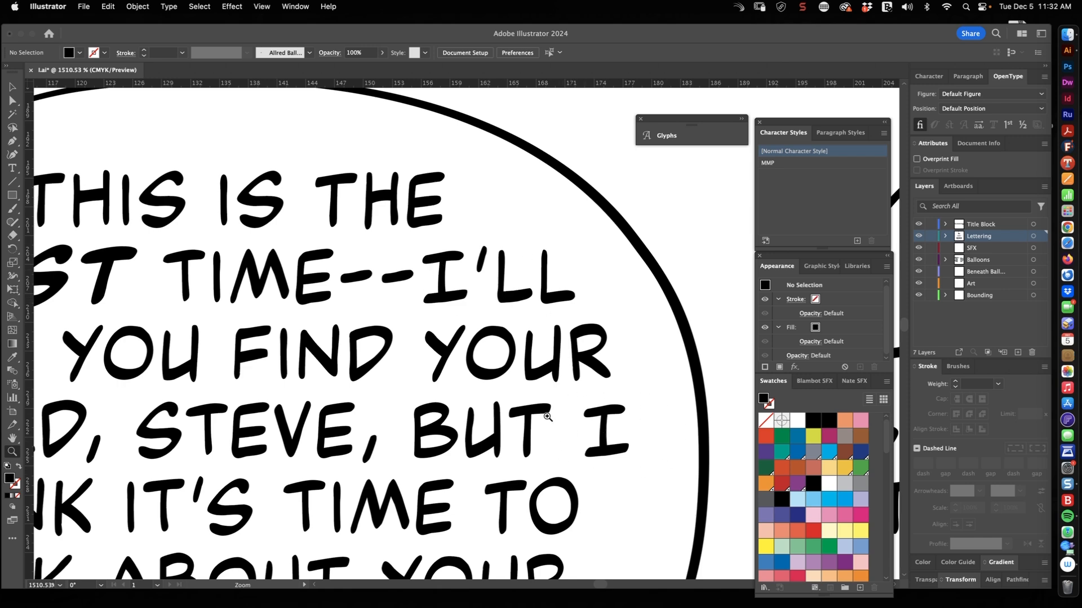
left_click_drag(580, 363, 520, 388)
left_click_drag(393, 441, 418, 393)
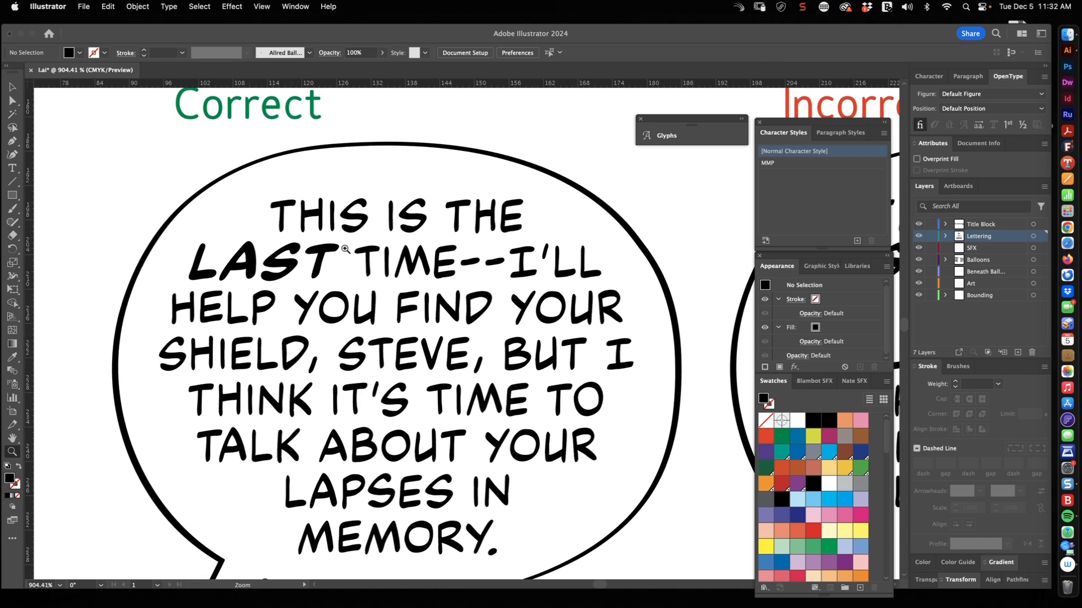
Inspect how the letter I is drawn in each word of the middle balloon marked Incorrect.
left_click_drag(482, 421, 461, 420)
left_click_drag(511, 461, 411, 418)
left_click_drag(508, 420, 396, 426)
left_click_drag(541, 427, 434, 418)
left_click_drag(419, 333, 437, 336)
left_click_drag(430, 372, 437, 363)
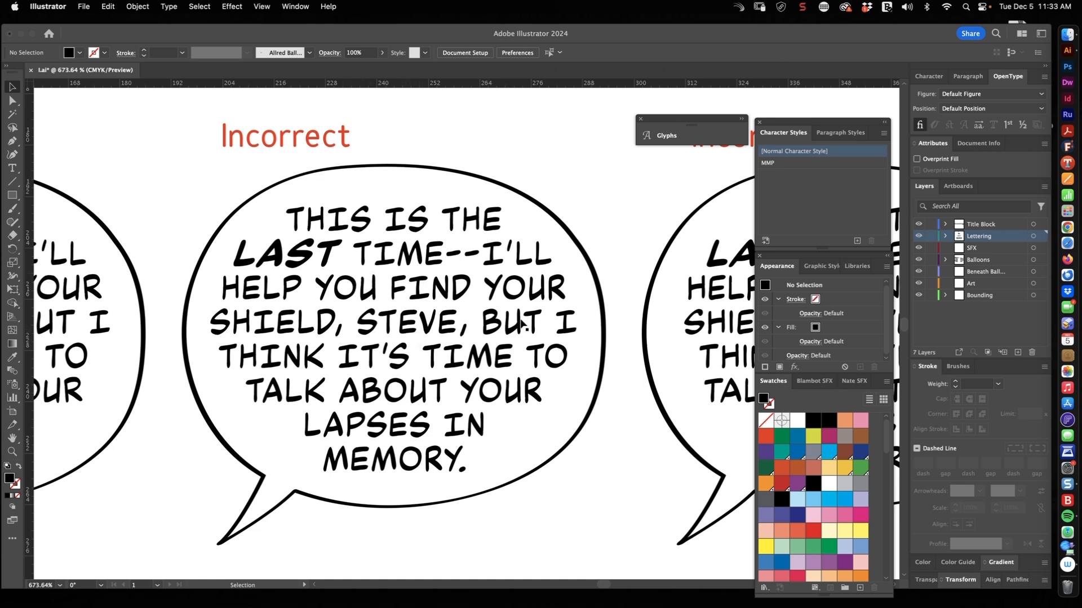
key("z")
left_click_drag(372, 263, 409, 260)
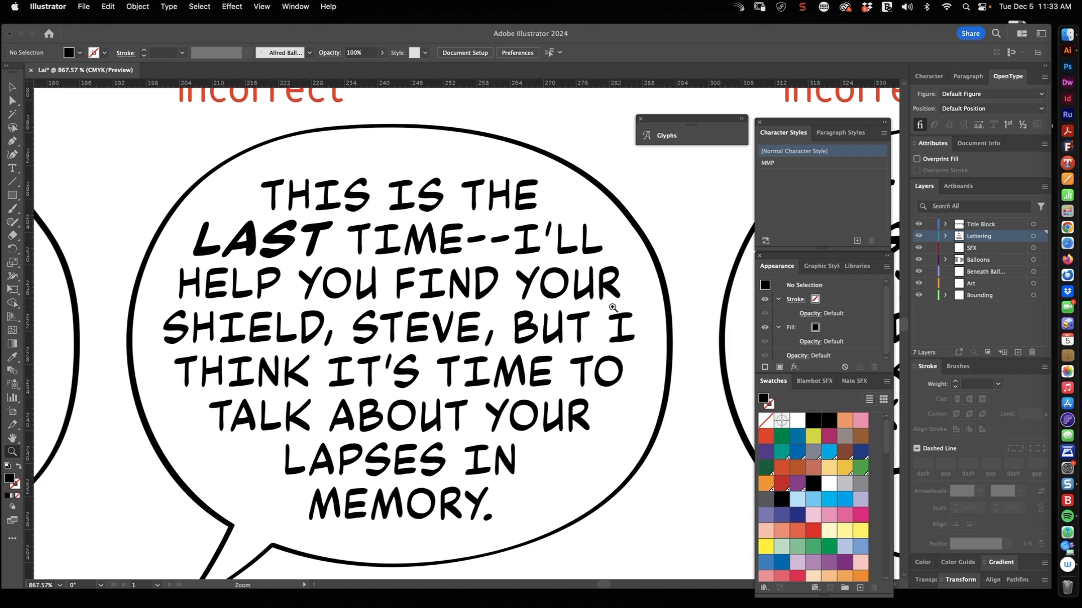
left_click(465, 342, "alt")
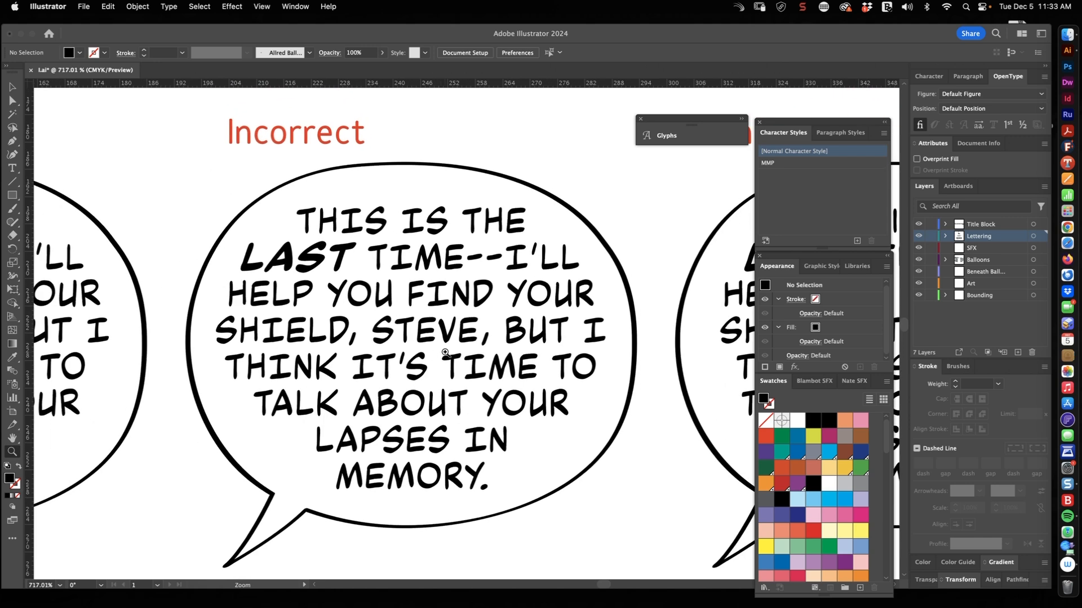
left_click_drag(460, 409, 450, 401)
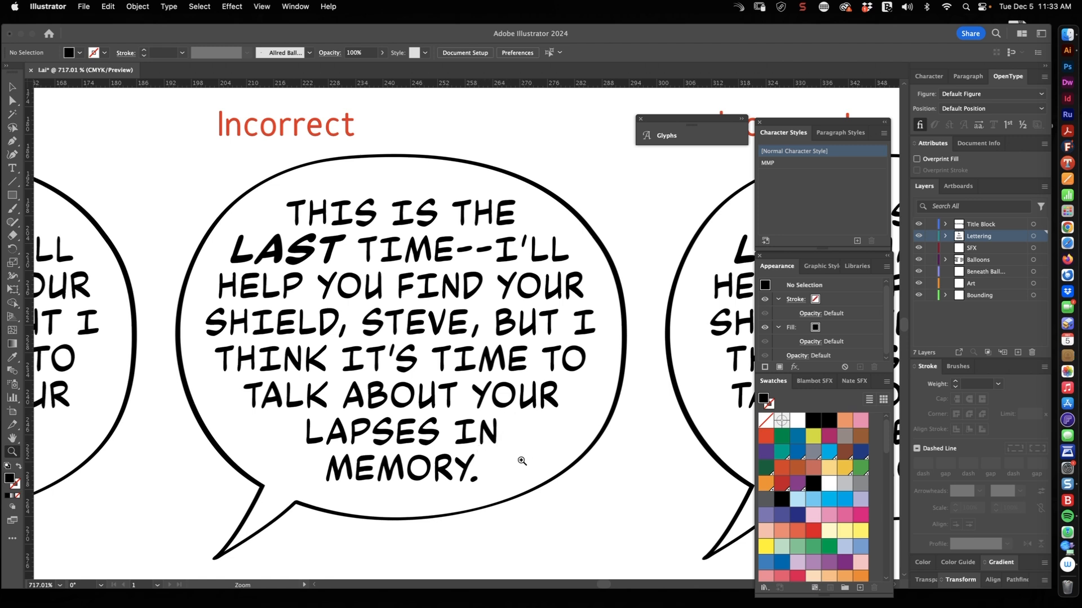
left_click_drag(538, 455, 517, 460)
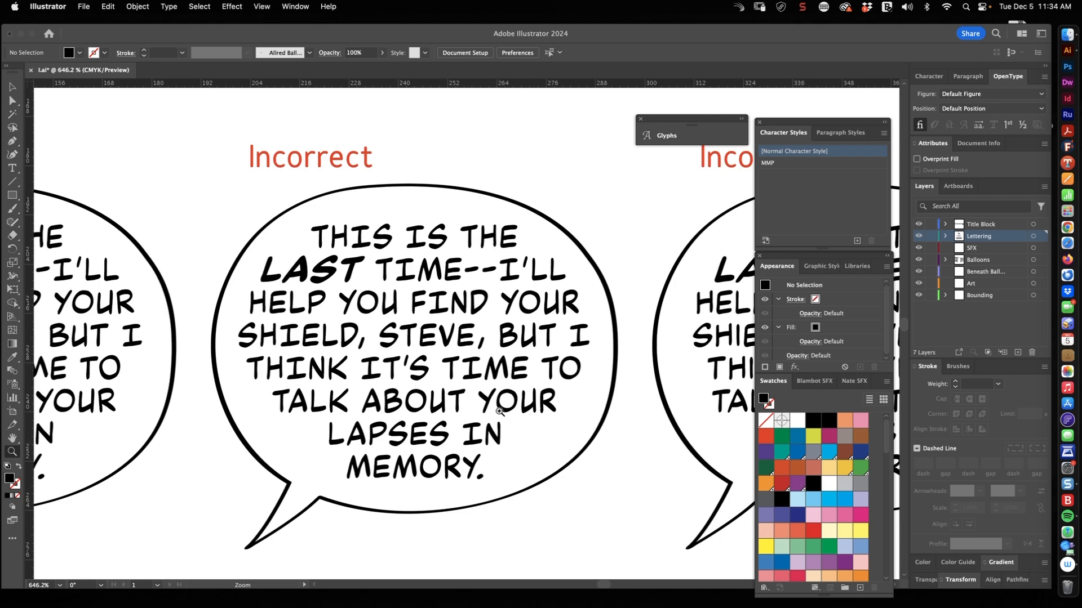
Inspect the "I'LL" and "BUT I" lettering in the third balloon, the second one marked Incorrect.
left_click_drag(520, 387, 427, 396)
left_click_drag(720, 397, 379, 369)
left_click_drag(449, 270, 496, 284)
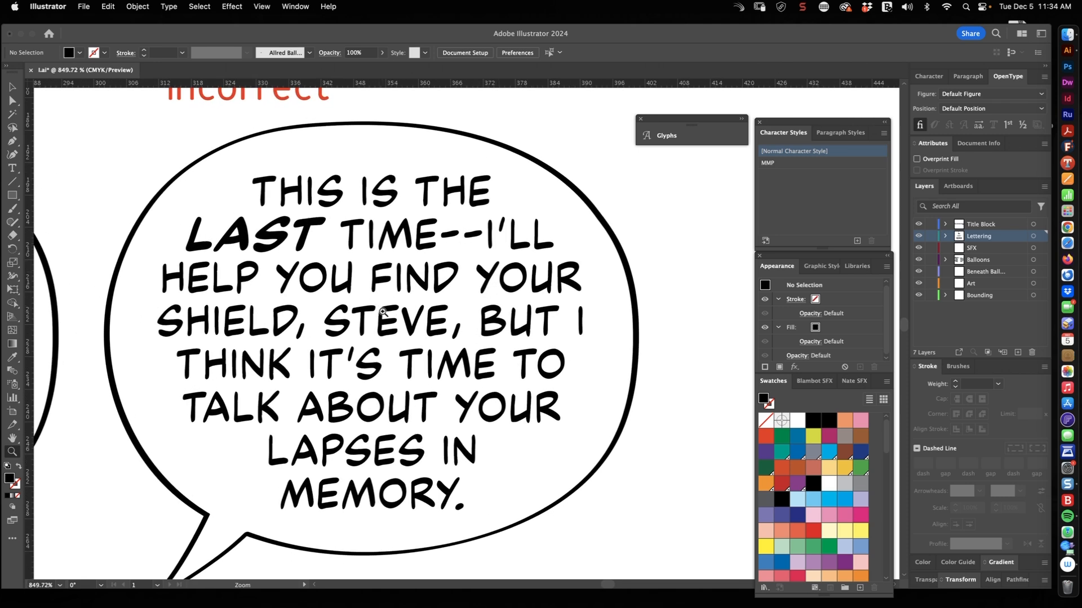
left_click_drag(556, 219, 695, 215)
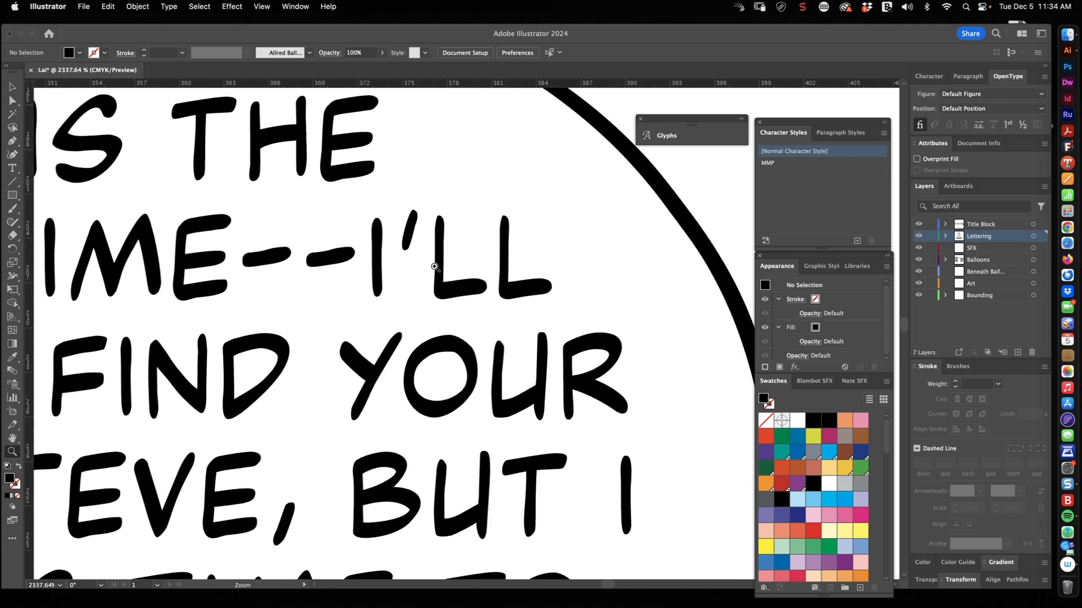
scroll(467, 252, "down", 7)
scroll(468, 251, "right", 3)
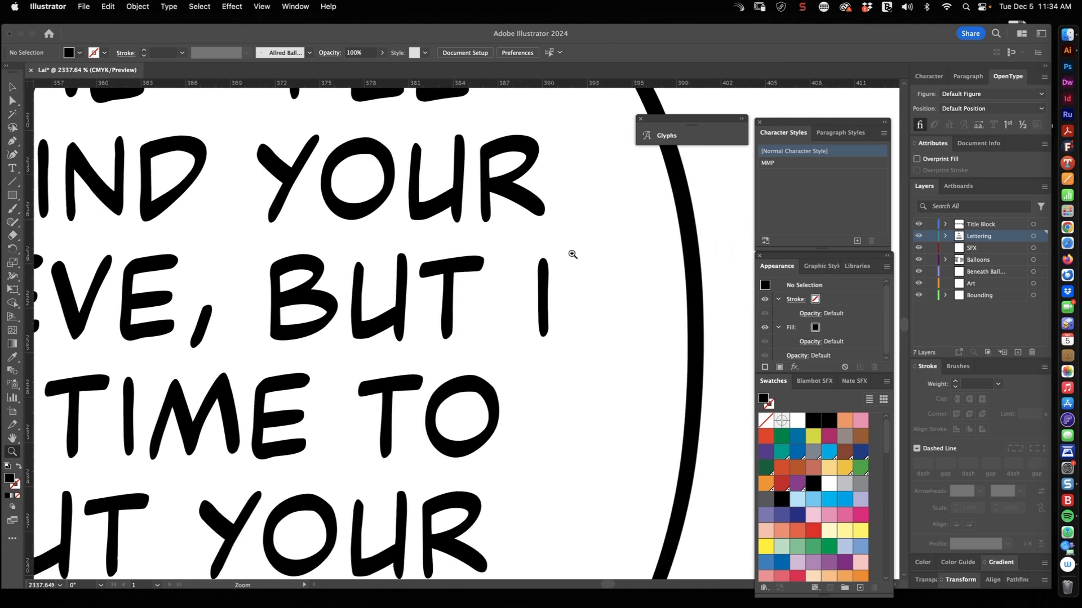
left_click_drag(583, 352, 473, 401)
scroll(472, 400, "left", 6)
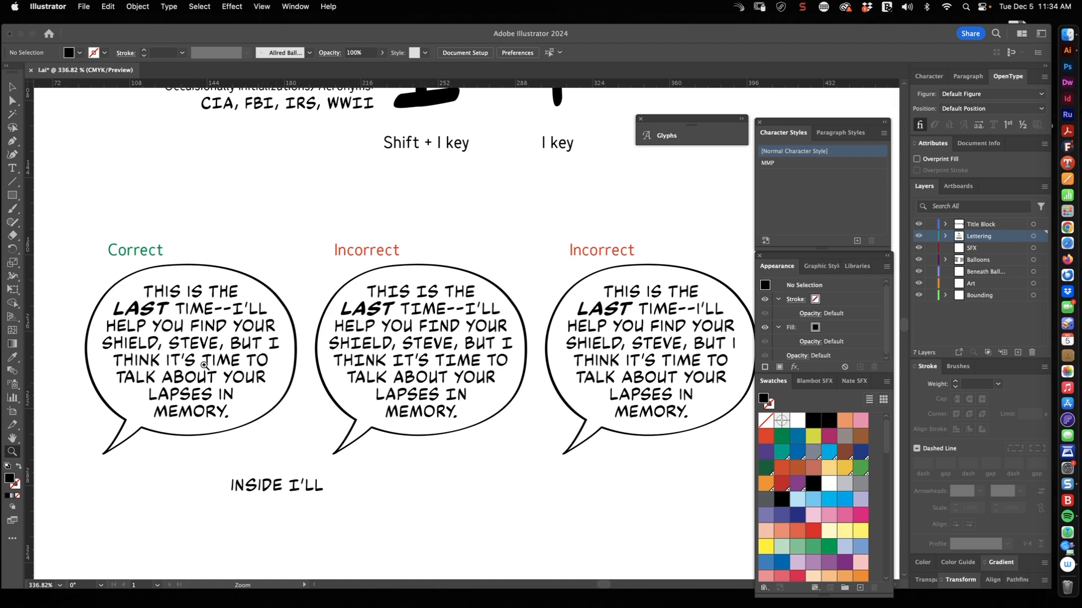
Compare the pronoun I in the Correct balloon with the one after "BUT" in the third balloon.
left_click_drag(140, 366, 387, 389)
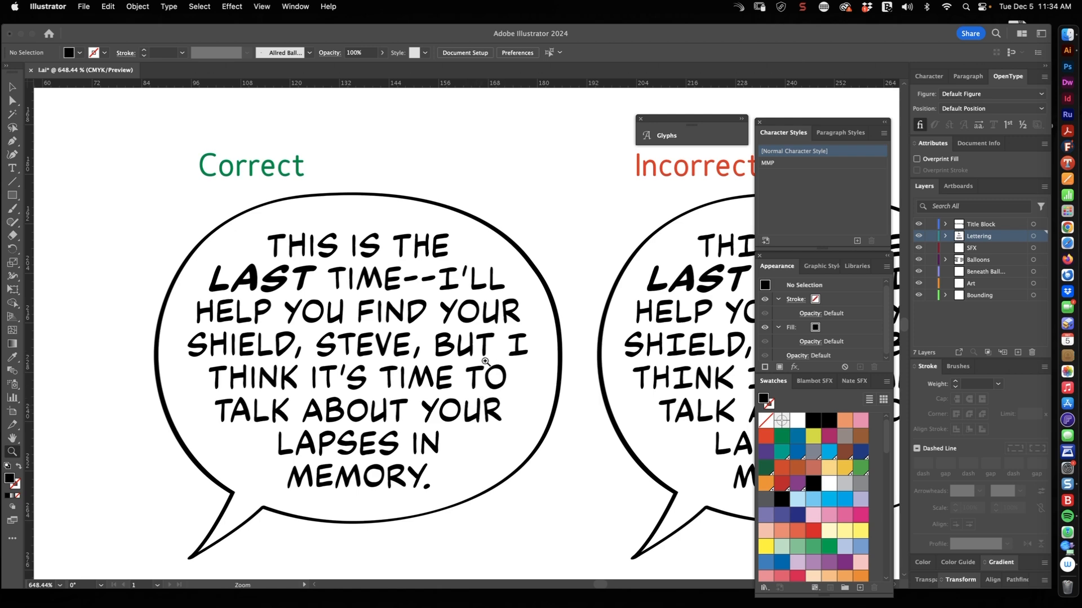
left_click_drag(517, 366, 396, 393)
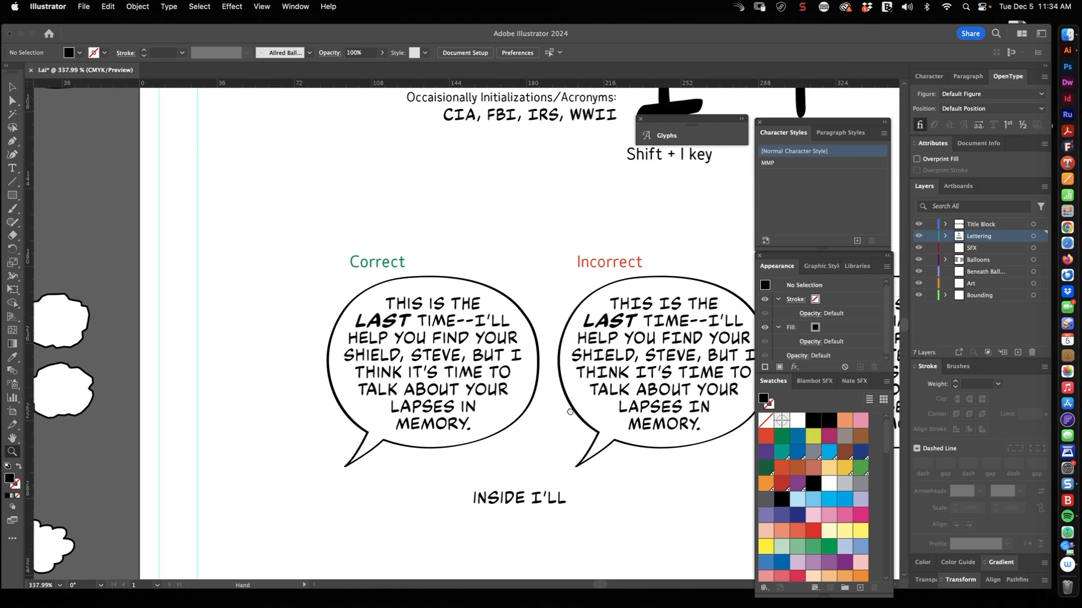
left_click_drag(592, 408, 278, 387)
left_click_drag(502, 387, 291, 387)
left_click_drag(435, 332, 603, 309)
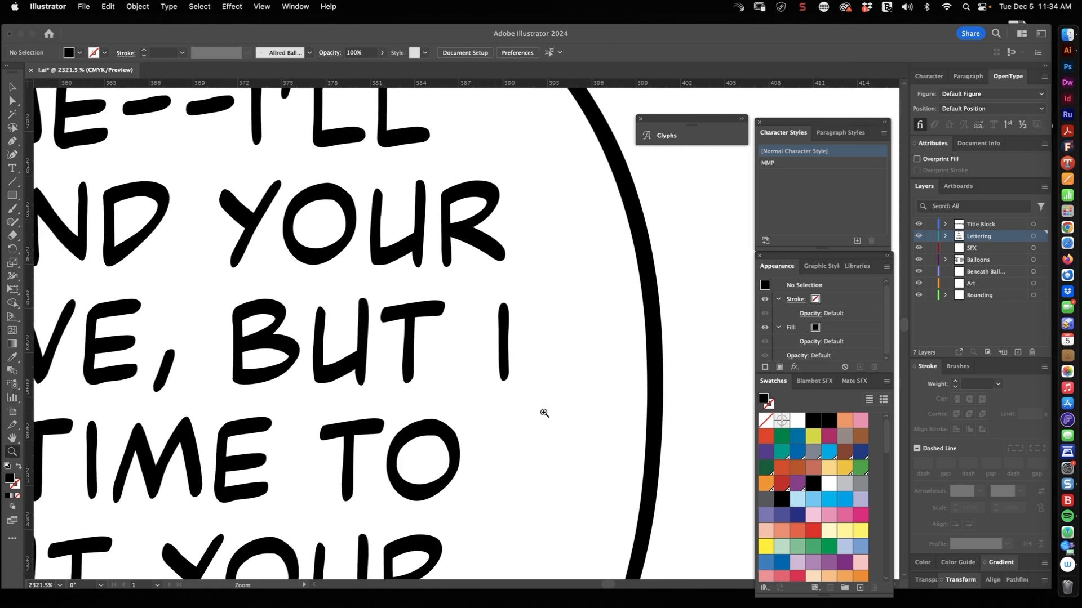
left_click_drag(555, 368, 503, 443)
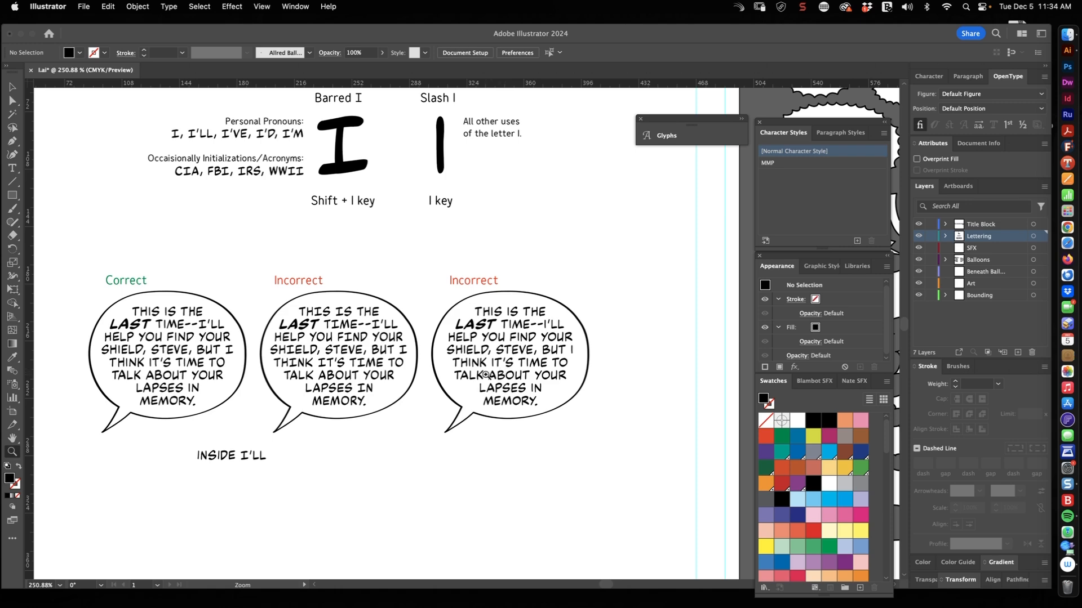
Review the Correct balloon's letter I forms again and compare them with those in the middle Incorrect balloon.
key("space")
left_click_drag(293, 384, 441, 373)
left_click_drag(328, 338, 427, 338)
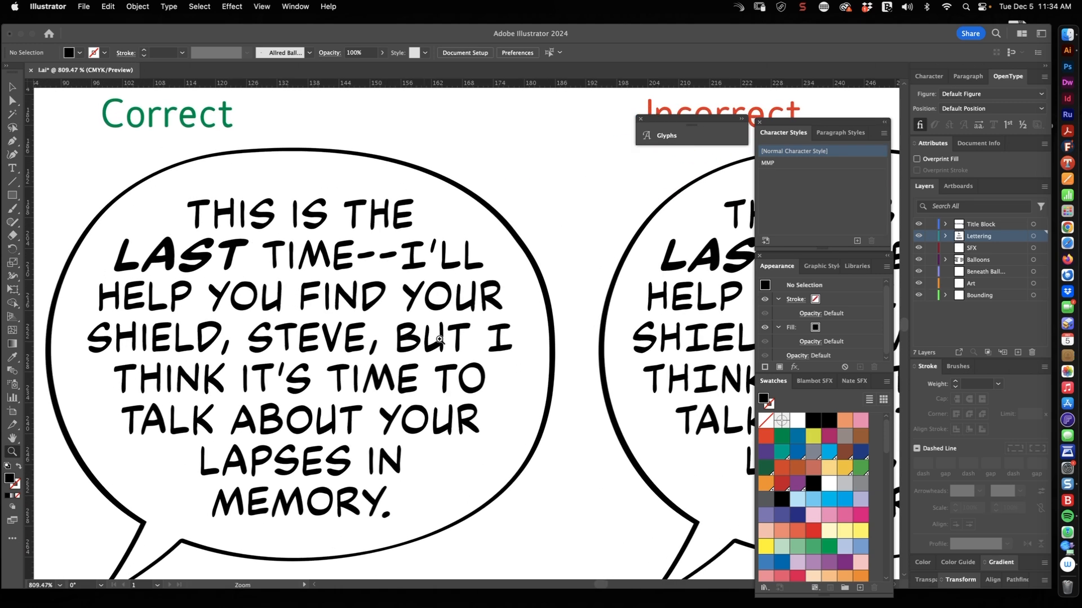
left_click_drag(495, 309, 533, 331)
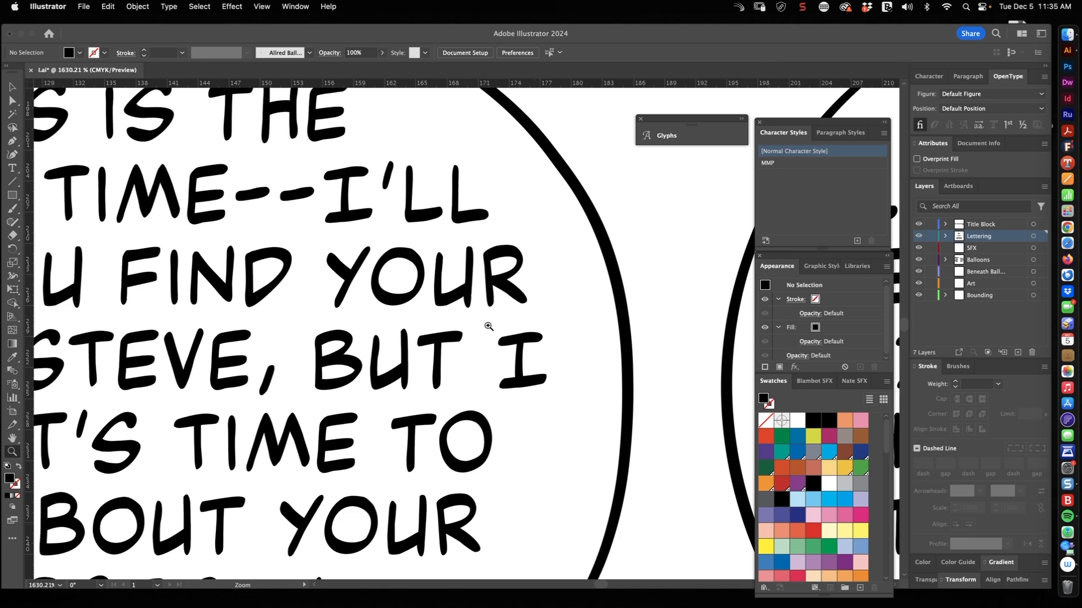
left_click_drag(526, 396, 428, 375)
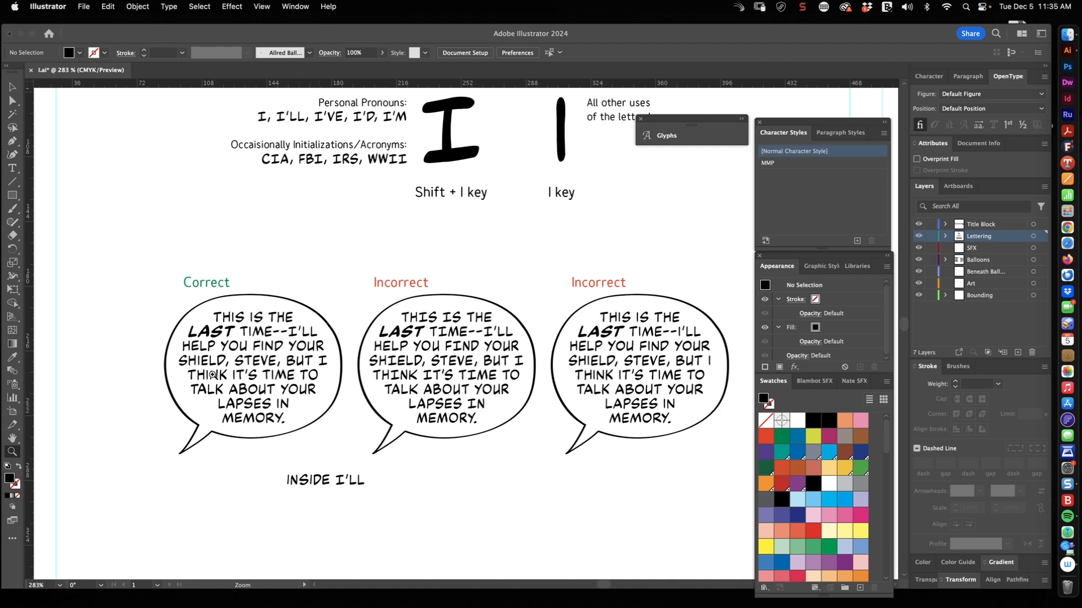
left_click_drag(209, 375, 353, 354)
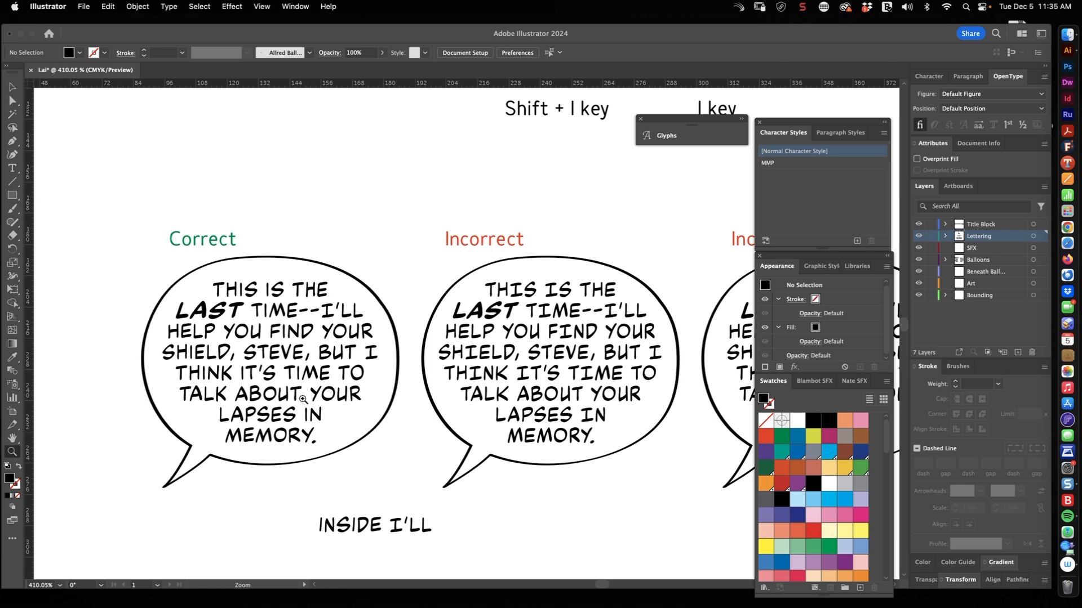
left_click_drag(555, 406, 600, 404)
left_click_drag(262, 370, 341, 359)
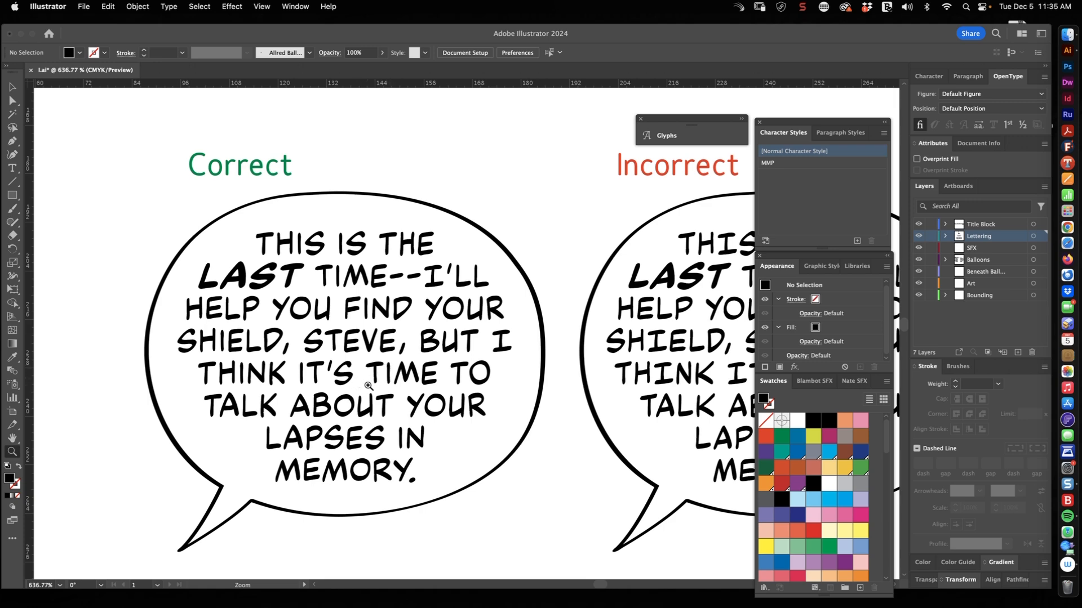
left_click_drag(423, 365, 345, 388)
left_click_drag(529, 394, 307, 387)
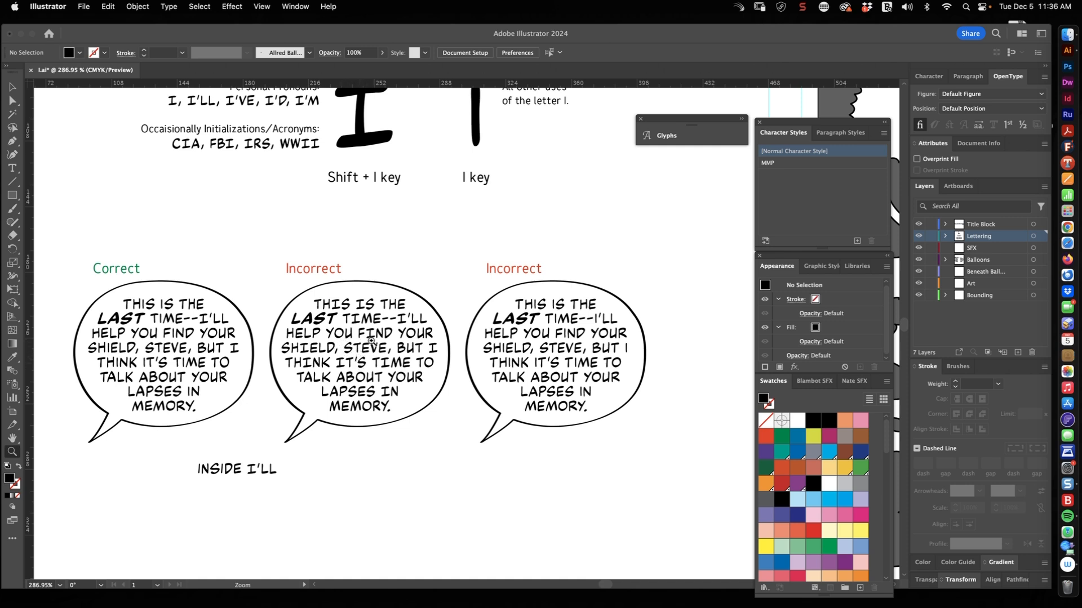
left_click_drag(358, 351, 398, 351)
key("v")
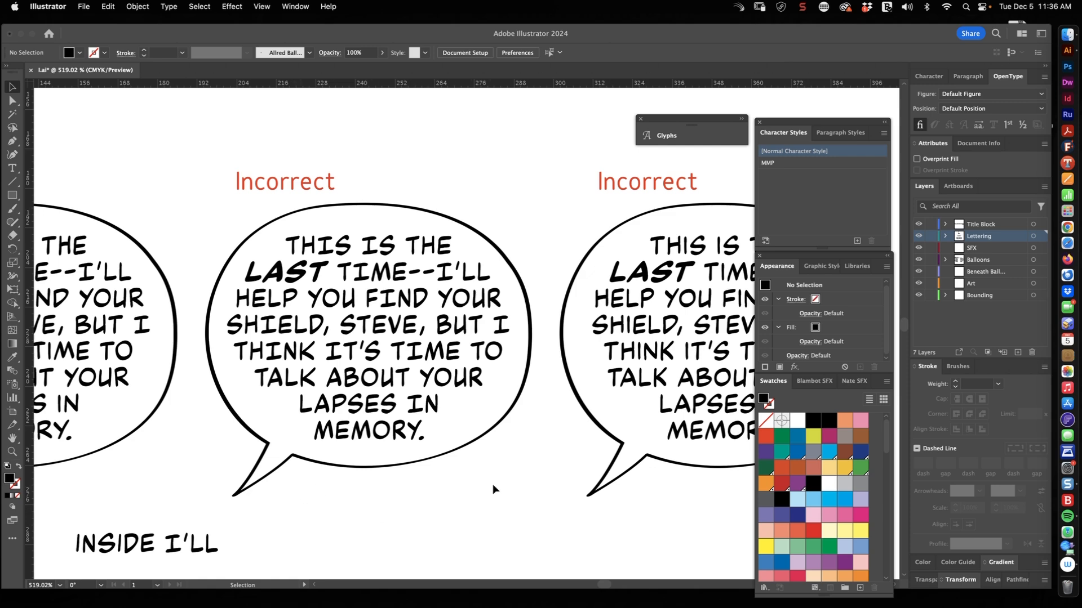
scroll(295, 474, "left", 5)
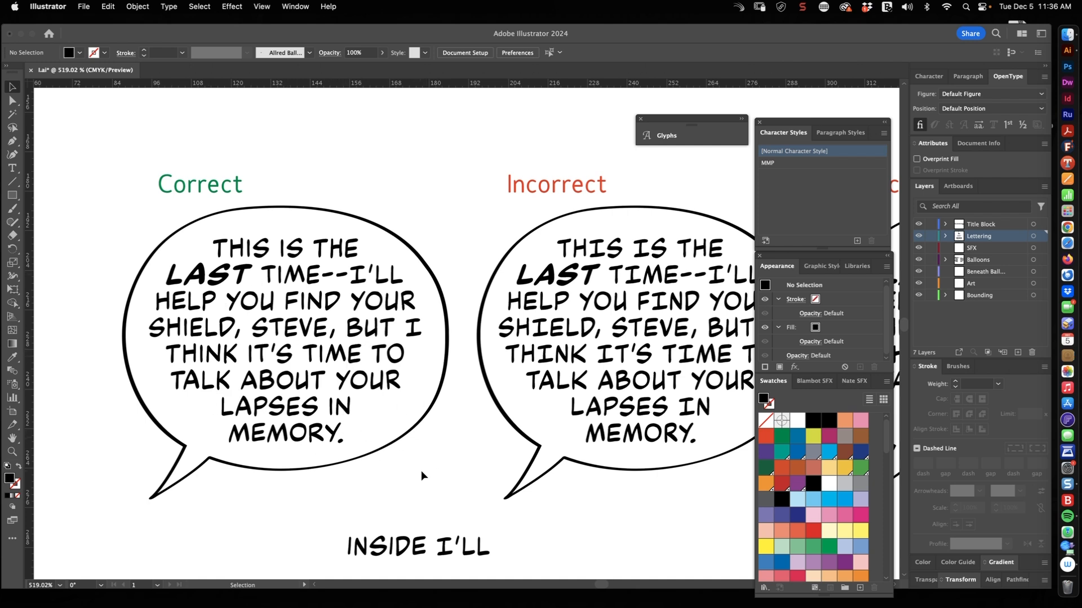
Move the "INSIDE I'LL" sample text left so it sits beneath the Correct balloon, and deselect it.
scroll(440, 394, "down", 3)
left_click(449, 329)
scroll(419, 401, "down", 3)
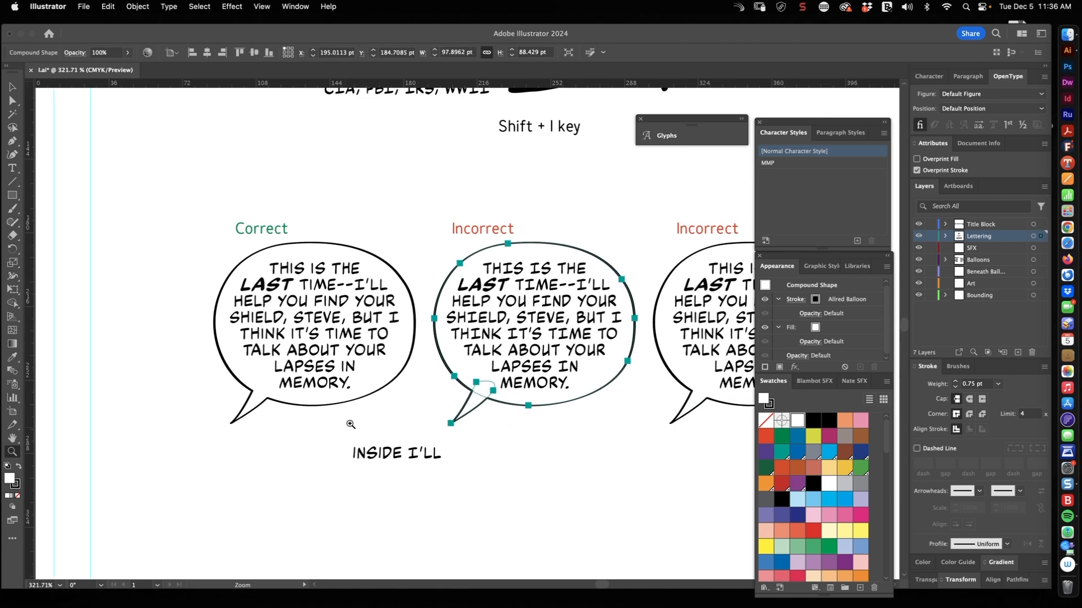
left_click_drag(417, 444, 342, 371)
key("v")
left_click(441, 411)
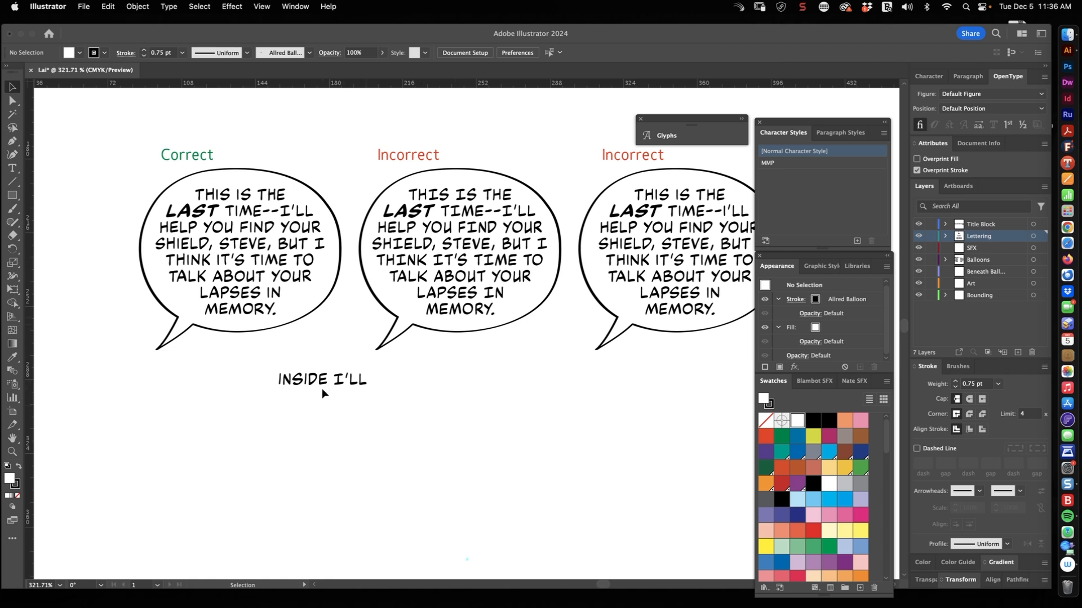
left_click_drag(325, 383, 267, 380)
left_click(445, 409)
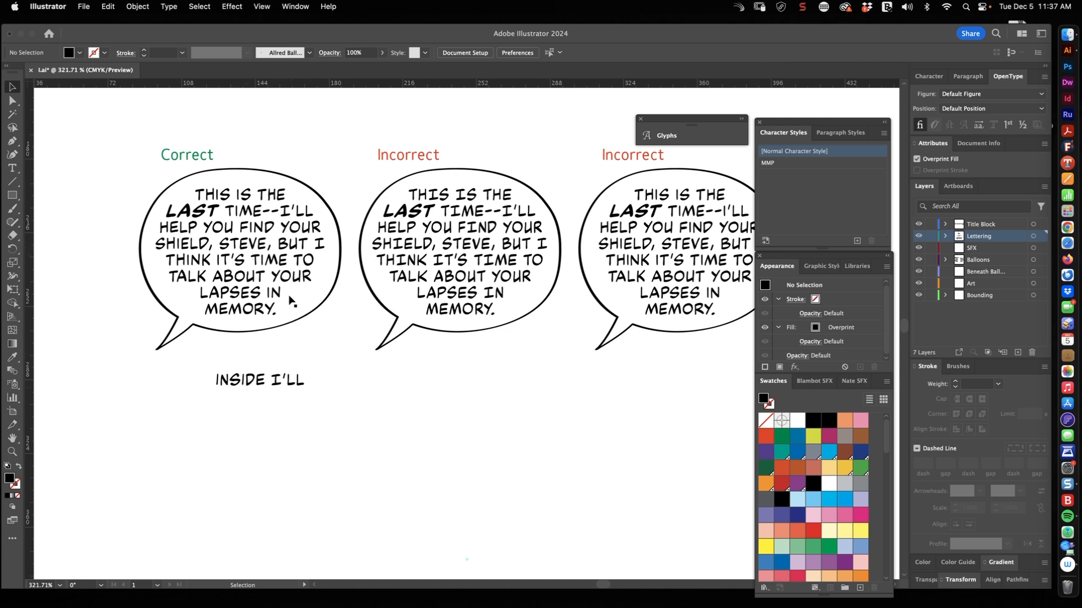
Duplicate the Correct balloon's lettering into the empty space below the middle balloon and replace the copy's text with "INSIDE. I'LL".
left_click_drag(252, 226, 449, 426)
key("shift+super+a")
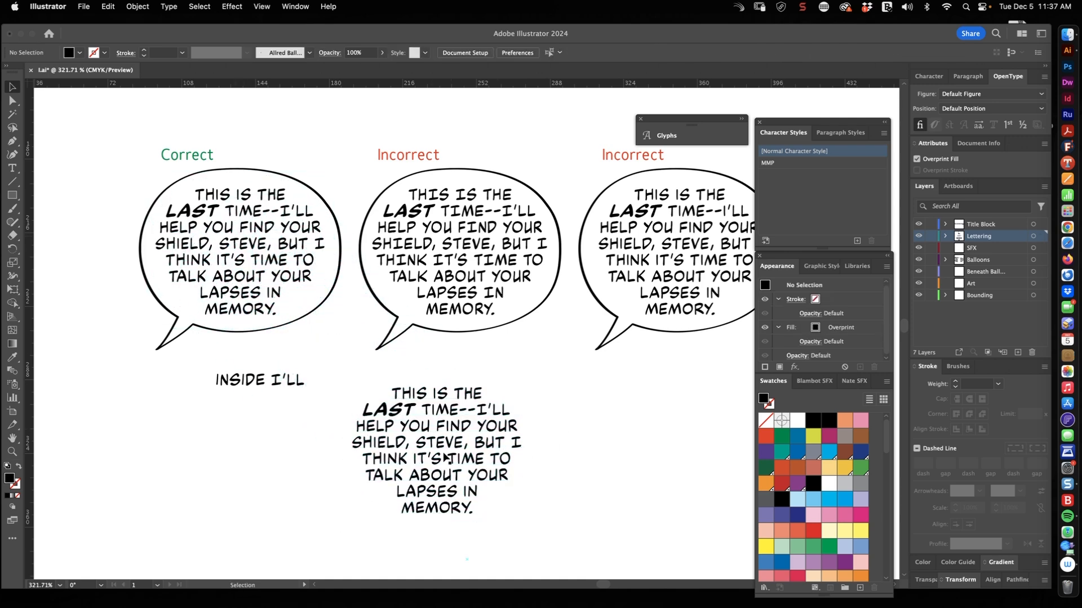
left_click_drag(433, 466, 459, 365)
key("t")
left_click(433, 363)
key("super+a")
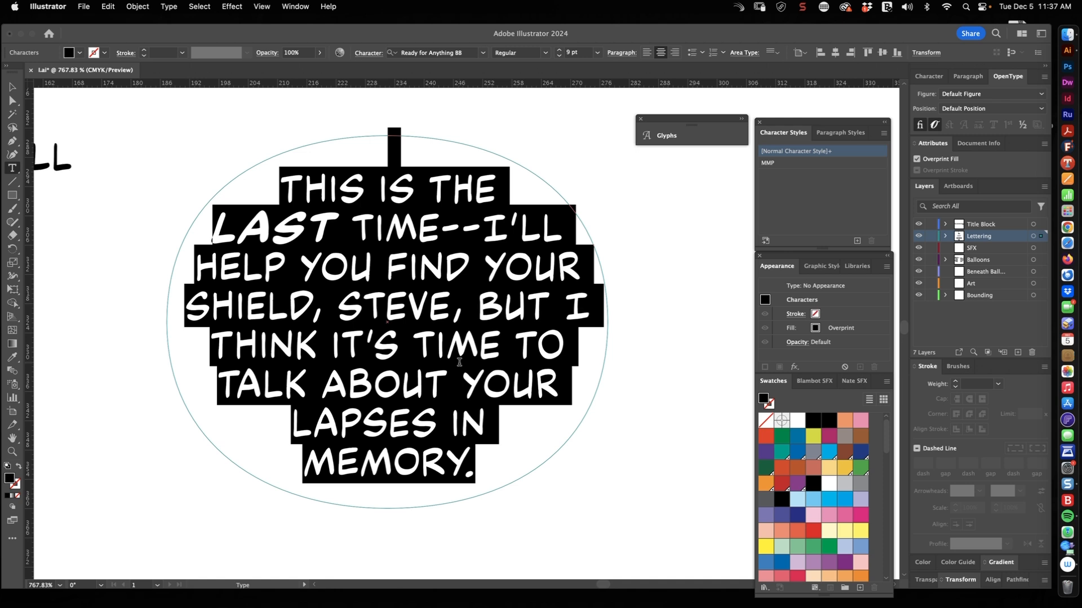
type("I")
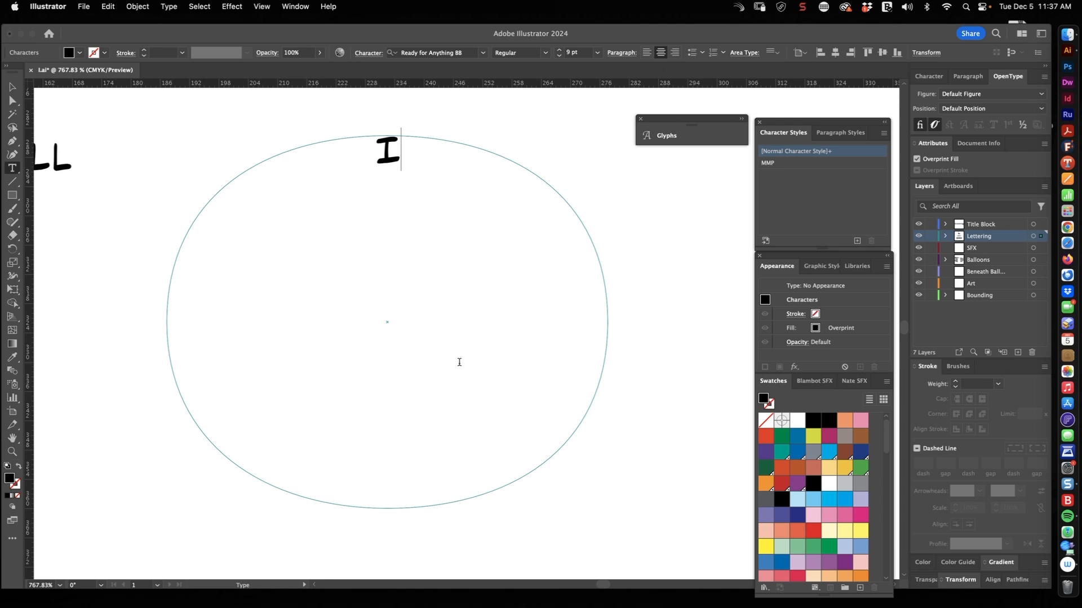
type("NSIDE")
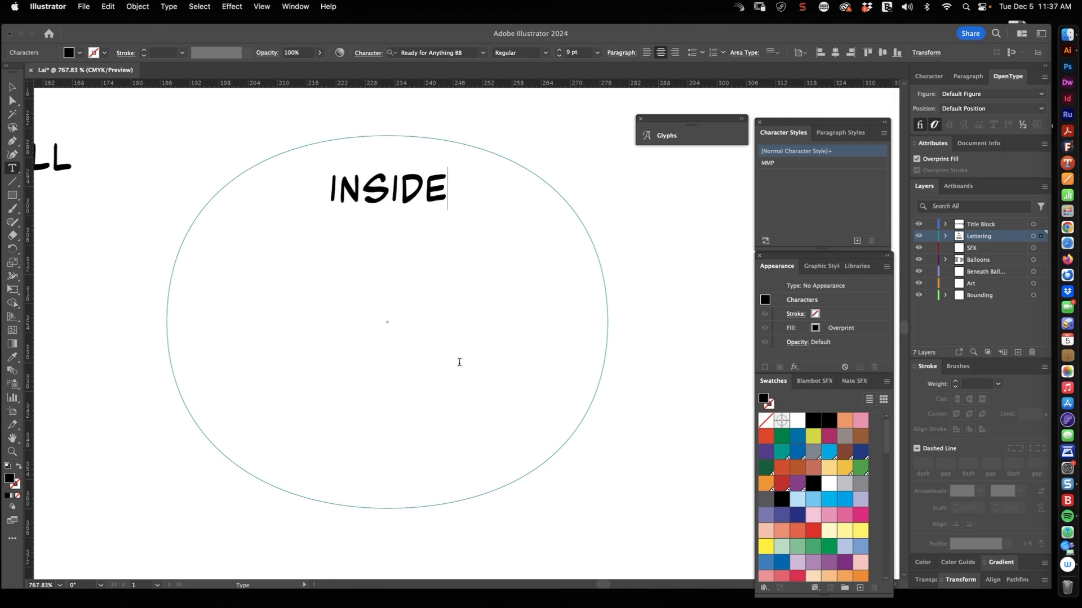
type(".")
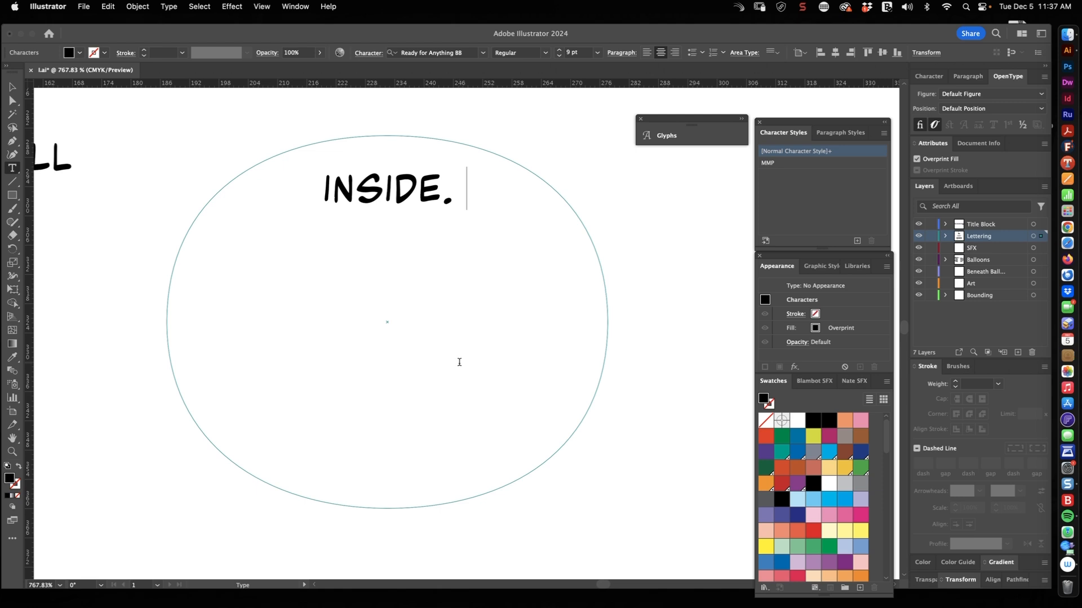
type("I'LL")
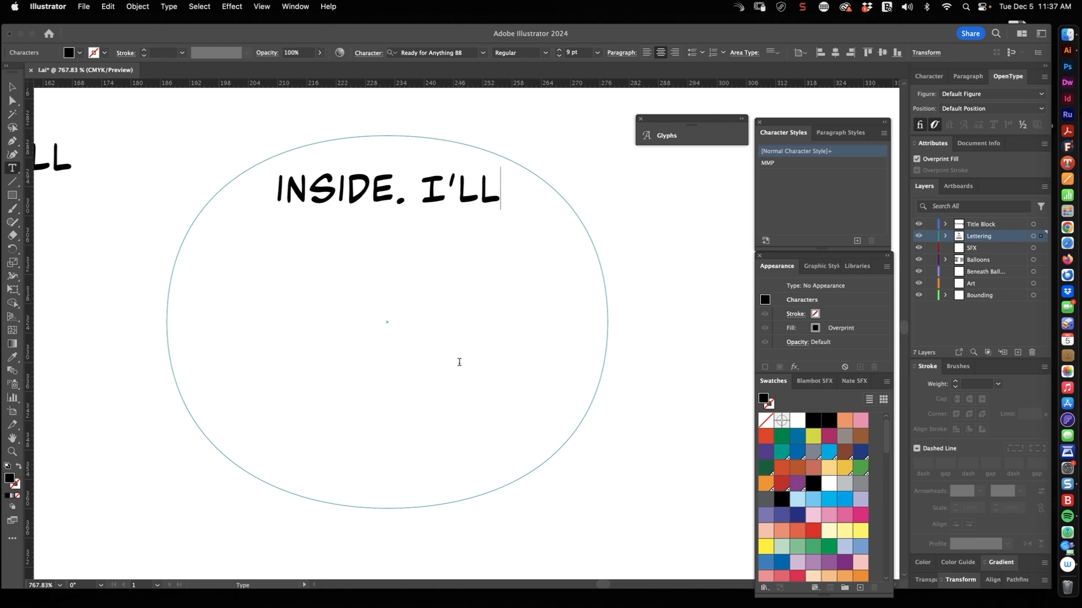
key("Escape")
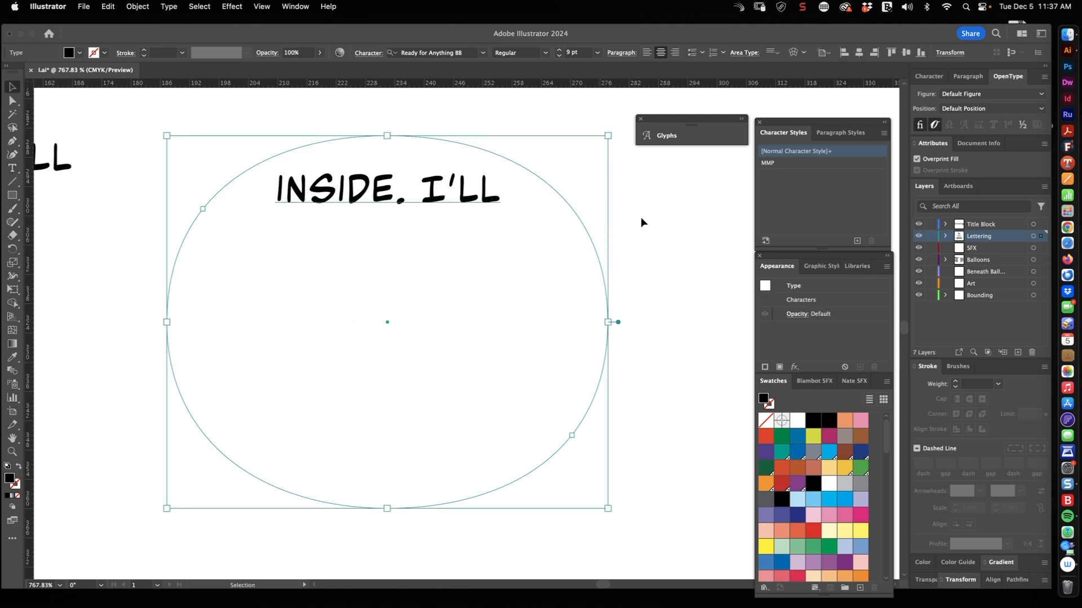
left_click(646, 220)
Compare the I forms in the new "INSIDE. I'LL" text with those in the neighbouring "INSIDE I'LL" sample.
key("z")
left_click_drag(611, 225, 580, 220)
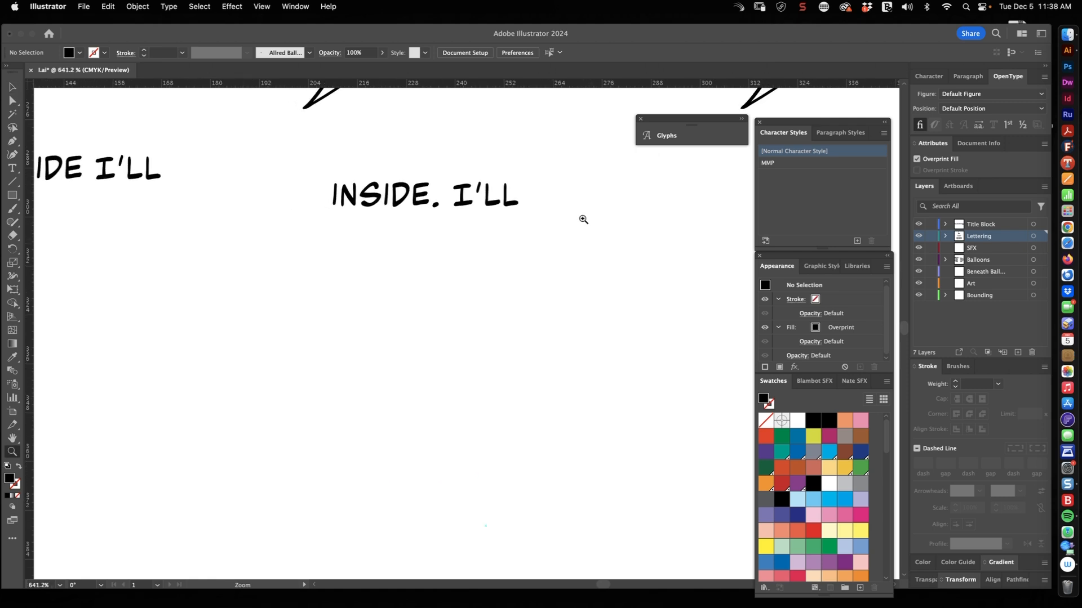
scroll(536, 191, "up", 3)
key("v")
left_click(519, 269)
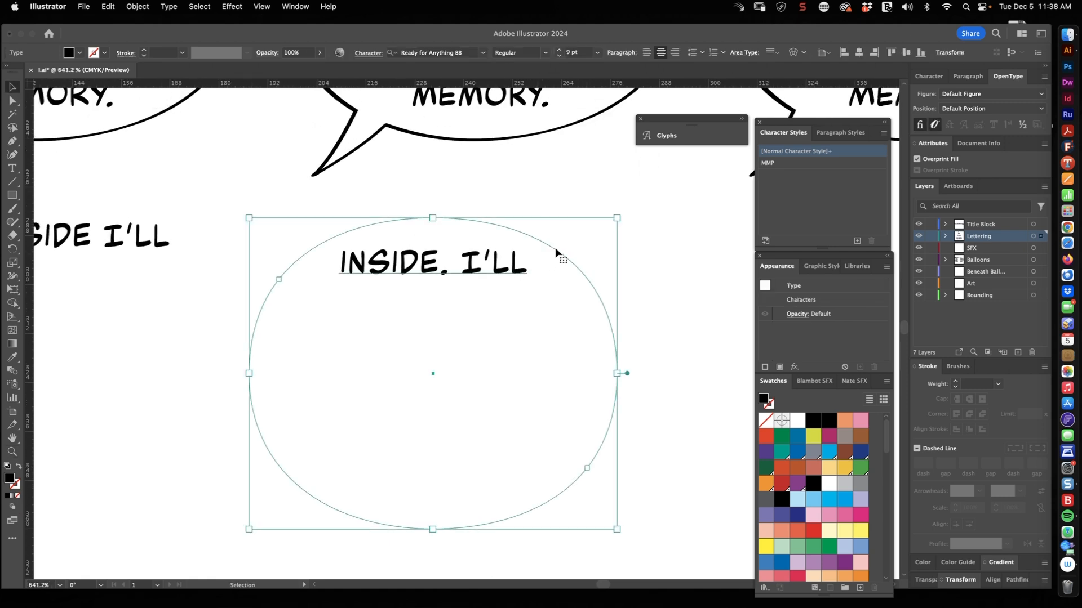
left_click(587, 190)
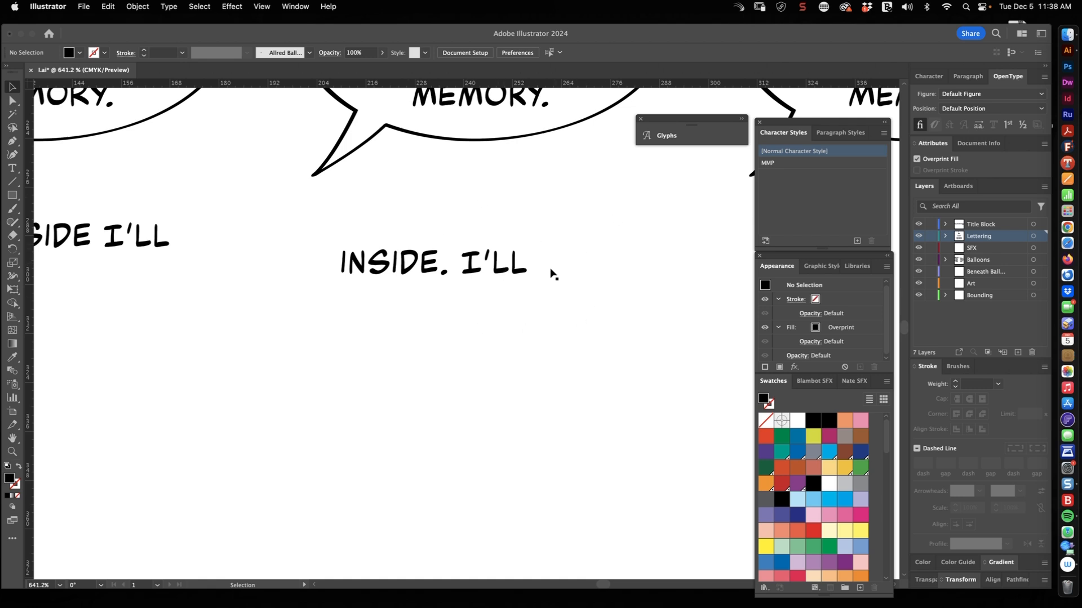
Check the OpenType standard ligatures and contextual alternates settings of the "INSIDE. I'LL" text, and leave it deselected.
left_click(473, 273)
scroll(549, 258, "down", 2)
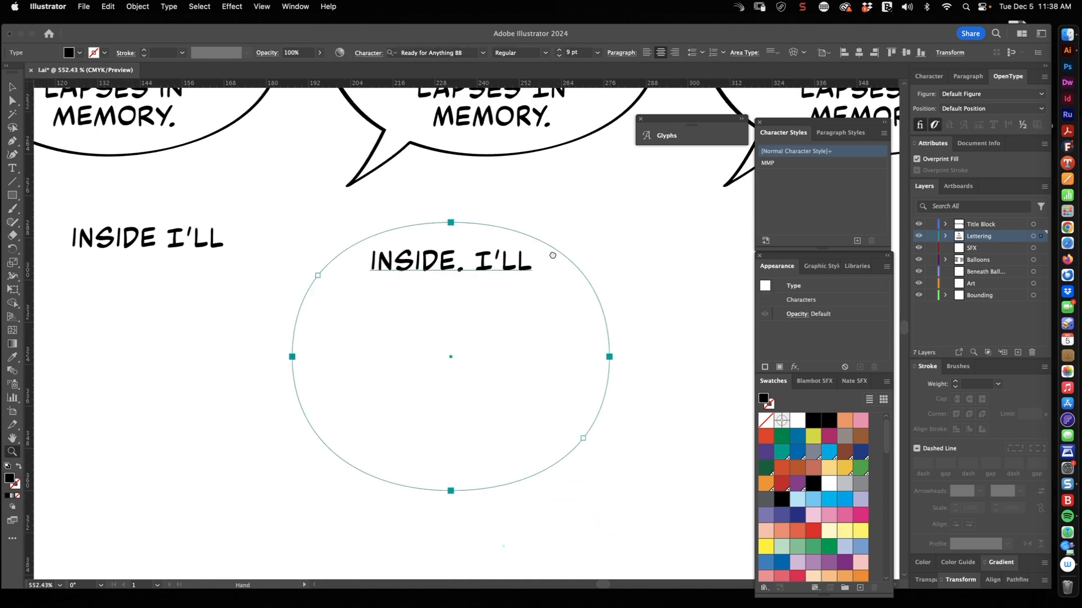
left_click_drag(554, 251, 521, 316)
key("v")
left_click(519, 314)
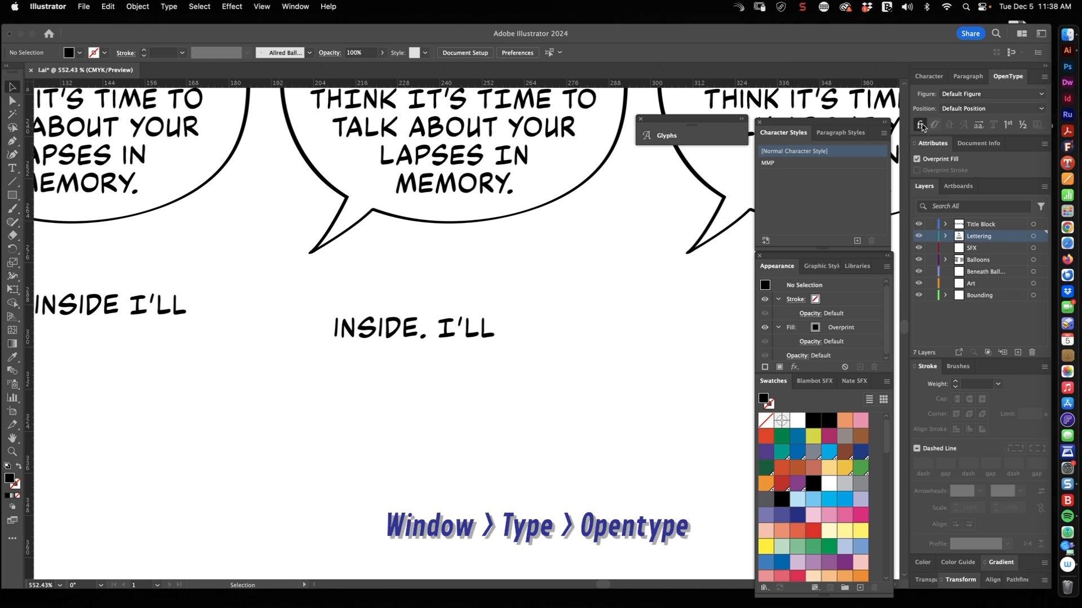
left_click(458, 329)
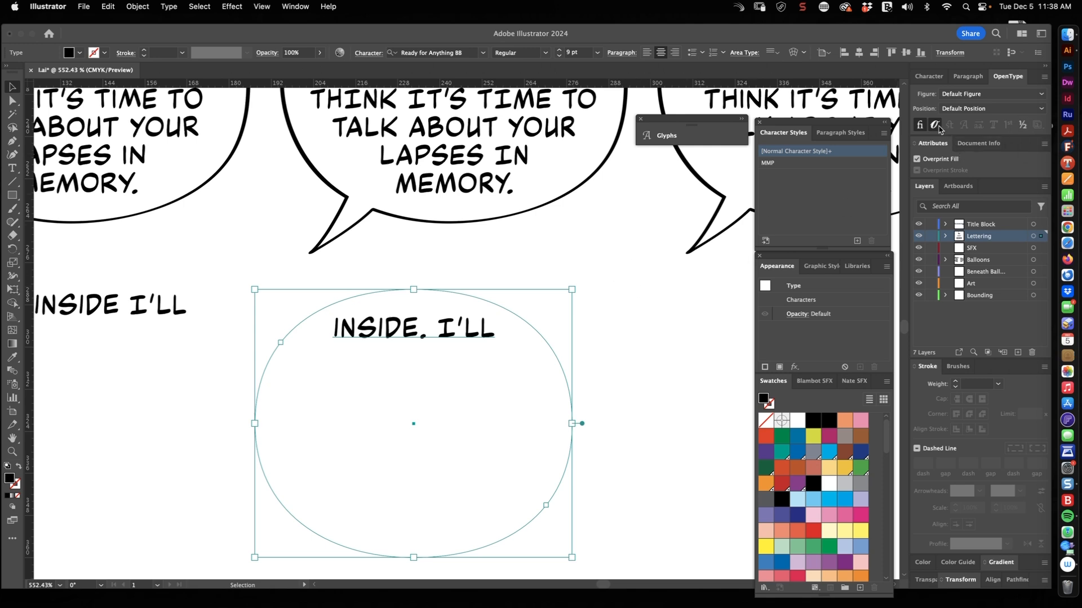
left_click(599, 261)
Review the three balloons and both sample texts together with the Barred I and Slash I usage rules above them.
key("z")
left_click_drag(585, 292, 585, 340)
scroll(585, 340, "up", 5)
scroll(585, 341, "right", 3)
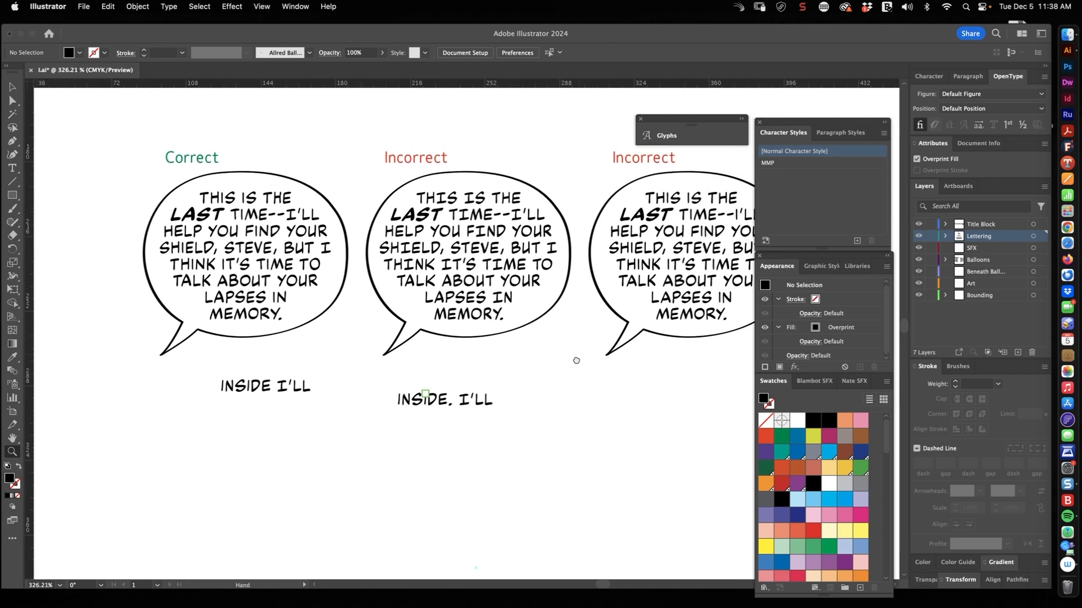
key("v")
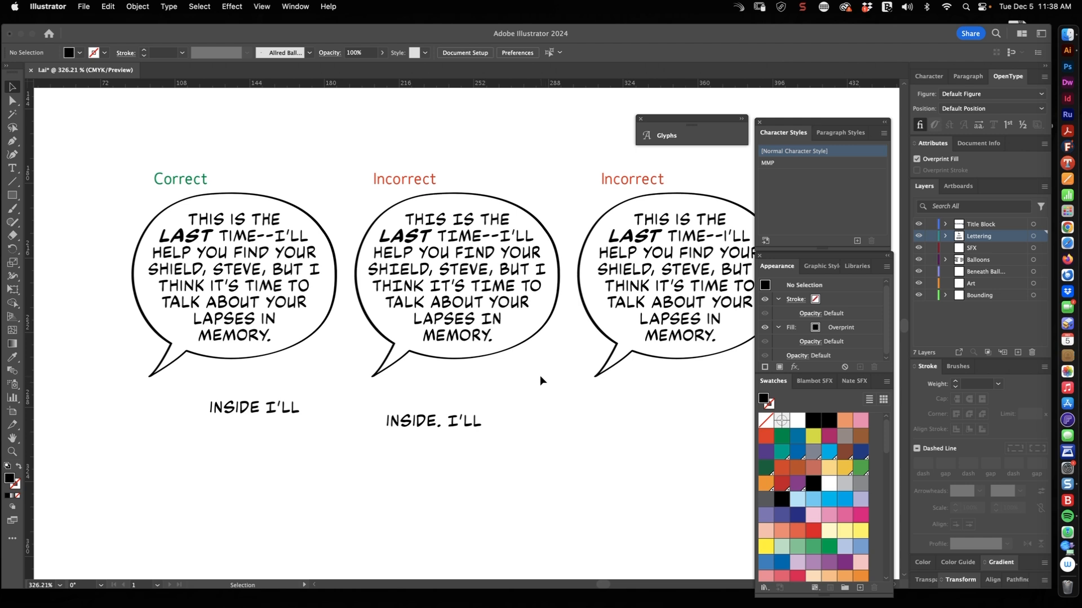
key("z")
left_click_drag(566, 380, 481, 415)
left_click_drag(571, 319, 474, 407)
left_click_drag(532, 366, 525, 368)
left_click_drag(535, 361, 533, 343)
key("v")
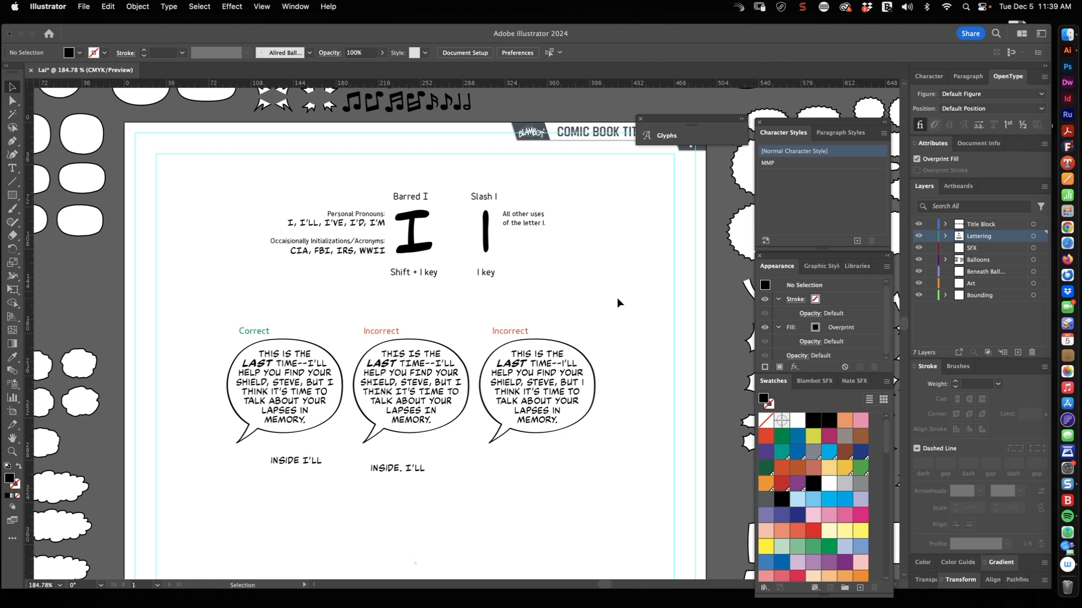